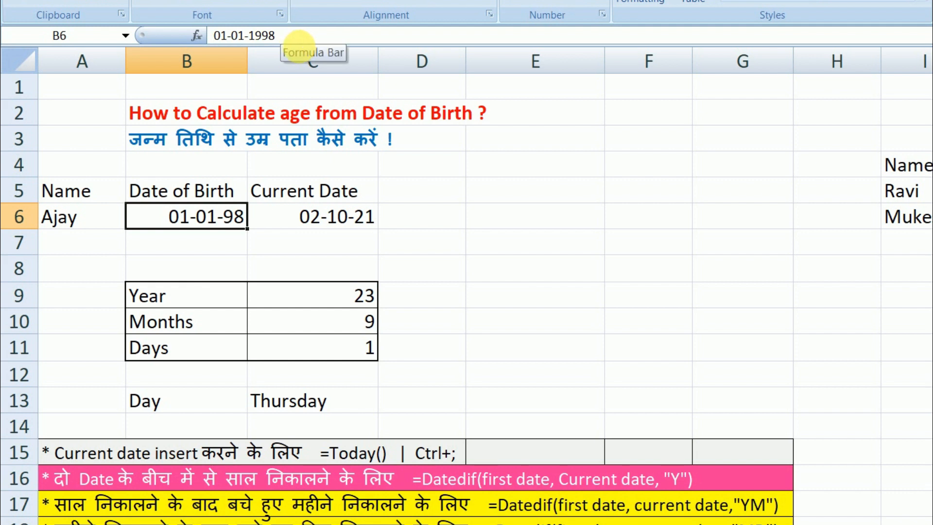
# Review the current date and the formulas behind the year, month, day and weekday results in column C.
pyautogui.click(322, 220)
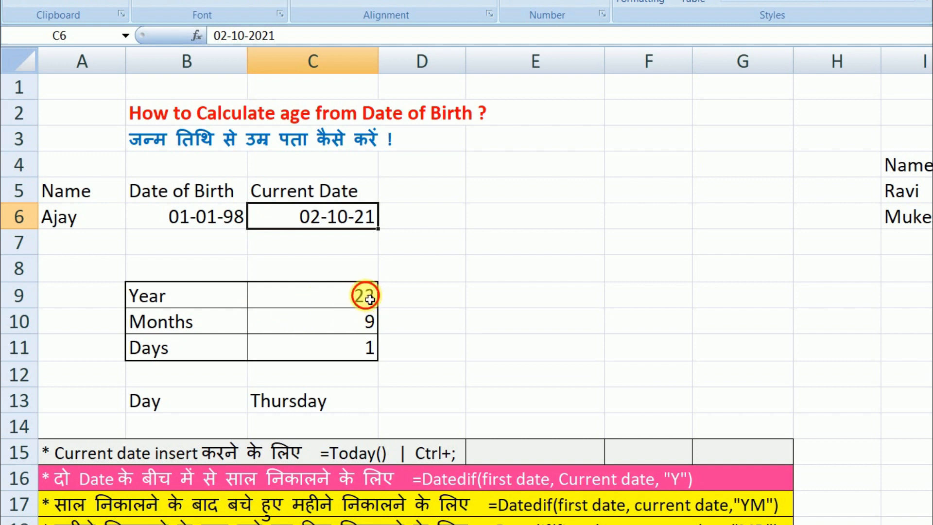
pyautogui.click(364, 290)
pyautogui.click(369, 327)
pyautogui.click(371, 350)
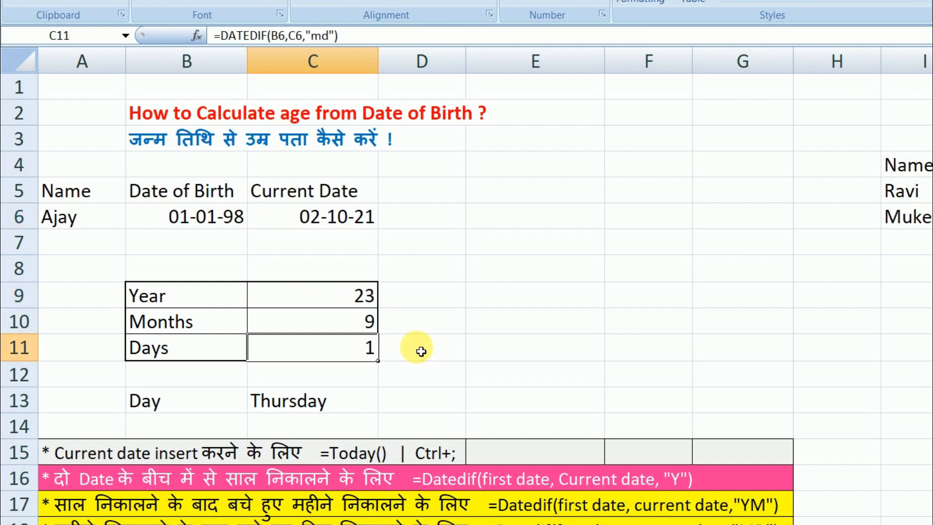
pyautogui.click(471, 335)
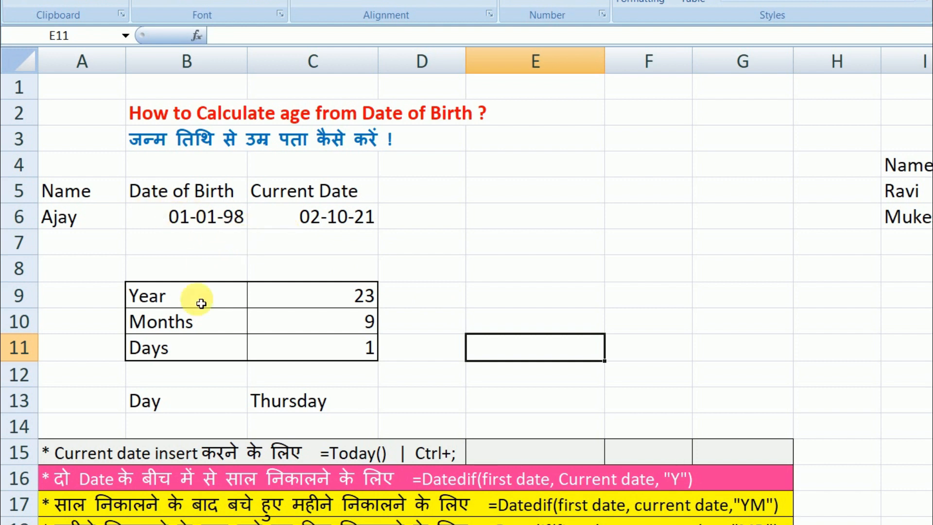
pyautogui.click(344, 411)
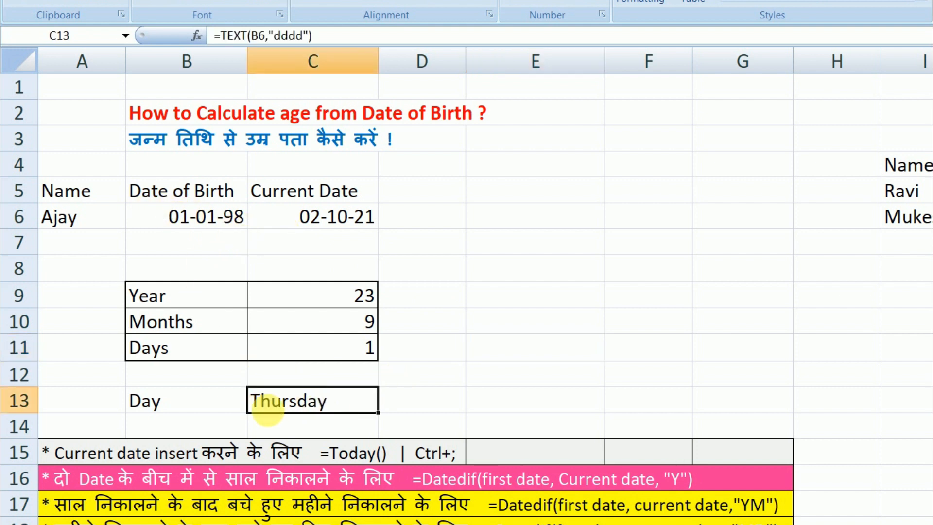
pyautogui.scroll(-1, 297, 413)
pyautogui.scroll(1, 297, 413)
# Clear the age and weekday results in C9:C13 and the current date in C6.
pyautogui.moveTo(309, 295); pyautogui.dragTo(329, 402)
pyautogui.press('Delete')
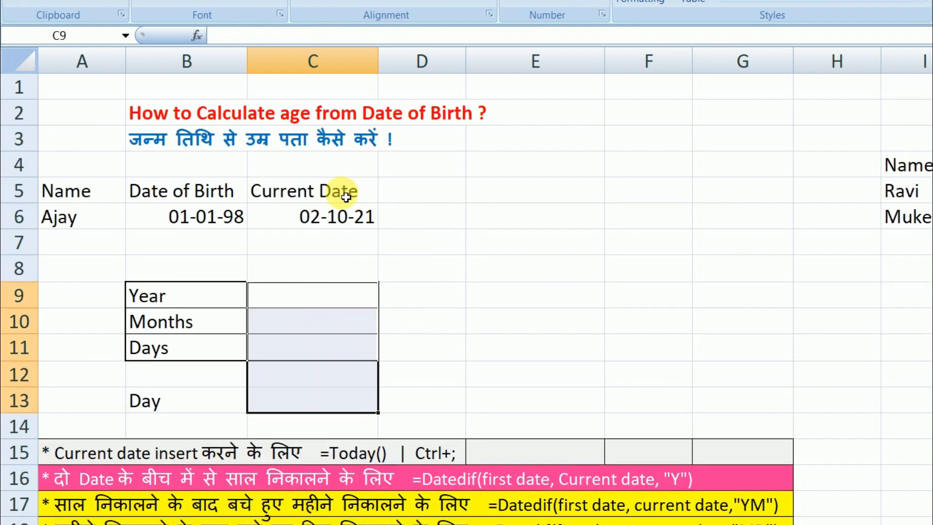
pyautogui.click(318, 224)
pyautogui.press('Delete')
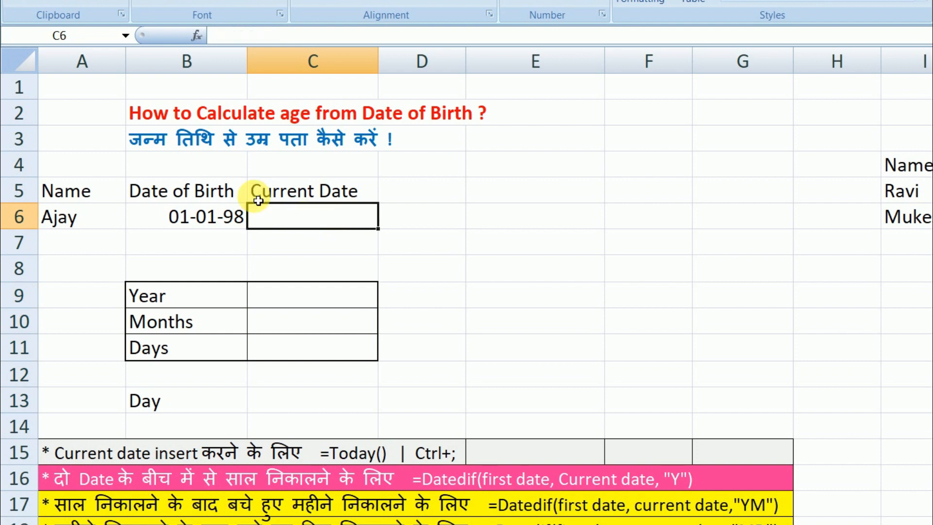
pyautogui.click(415, 271)
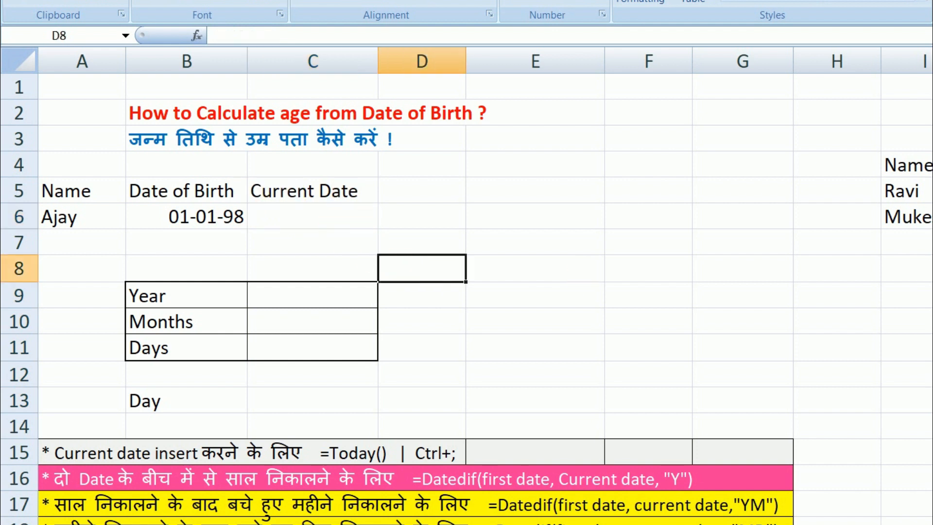
# Insert today's date as a fixed value in the Current Date cell C6.
pyautogui.click(308, 215)
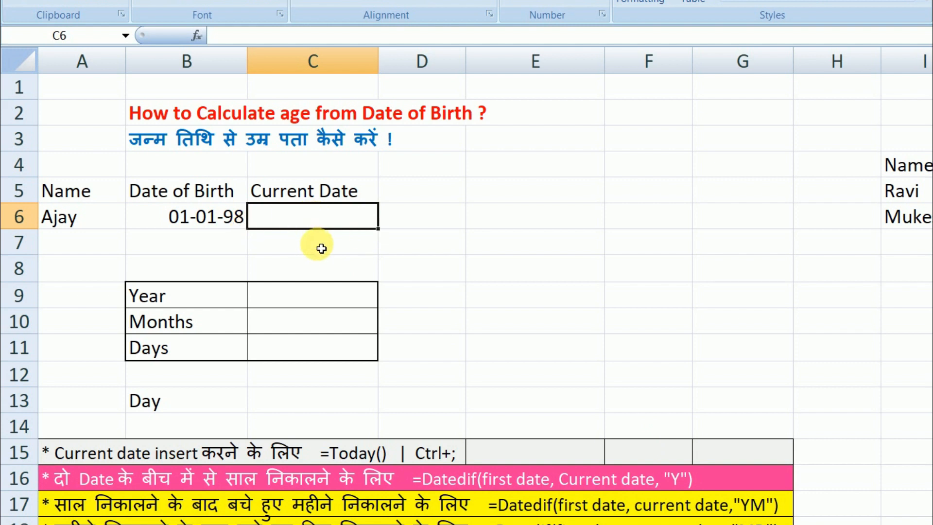
pyautogui.click(226, 230)
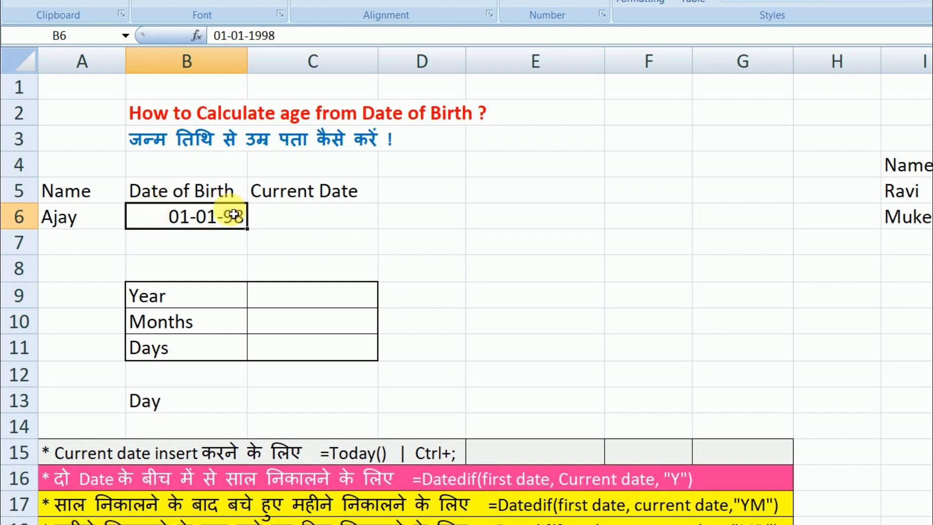
pyautogui.click(312, 216)
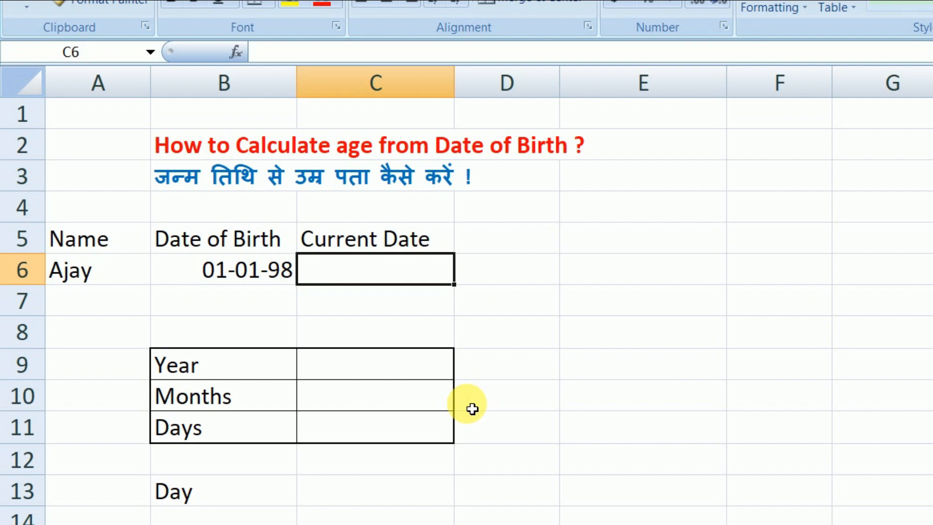
pyautogui.hotkey('ctrl', ';')
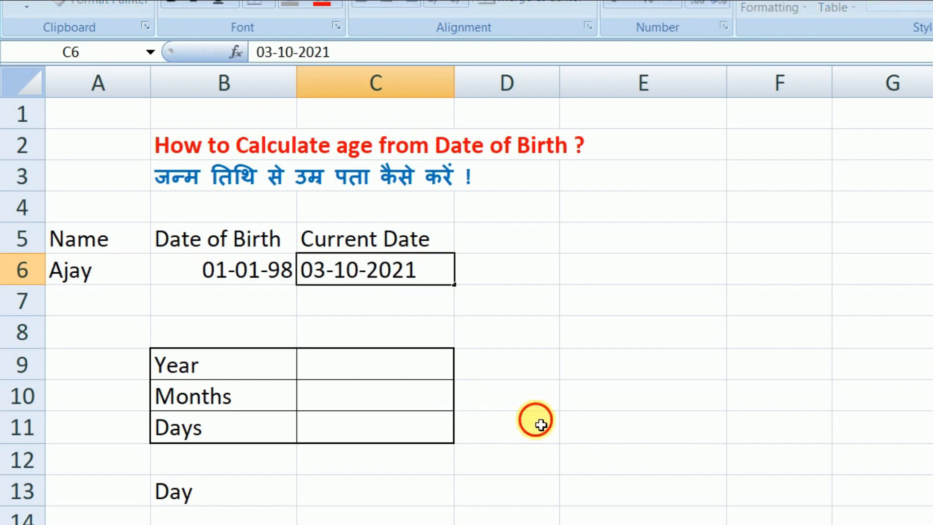
pyautogui.click(537, 420)
pyautogui.click(381, 269)
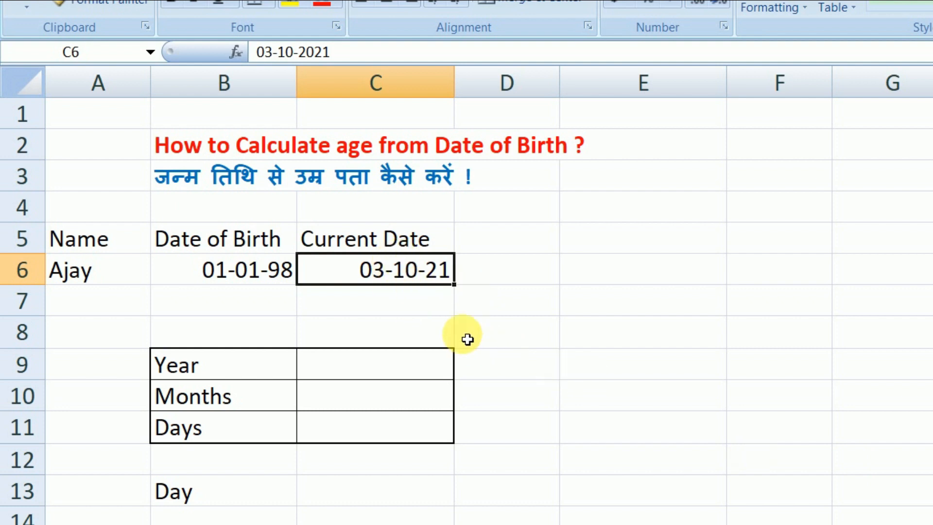
# Replace the fixed date in C6 with the formula =TODAY().
pyautogui.press('Delete')
pyautogui.write('=tod')
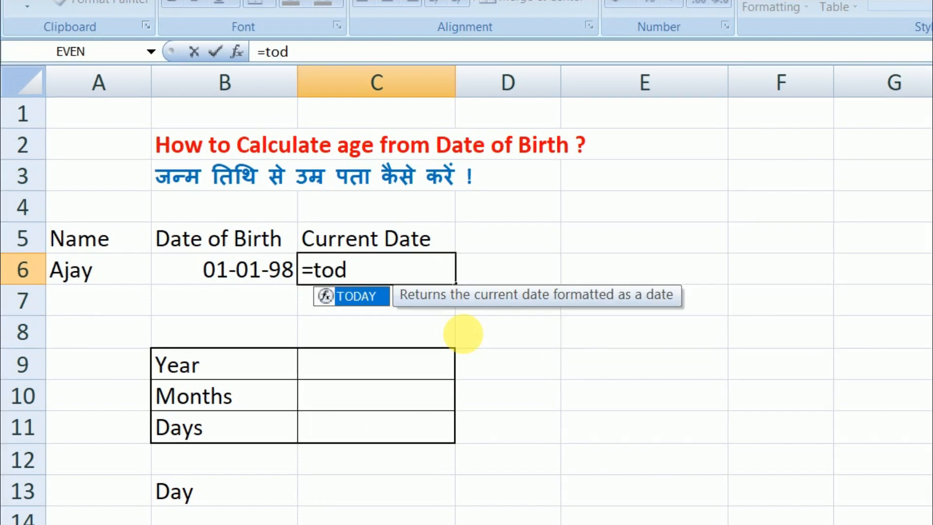
pyautogui.press('Tab')
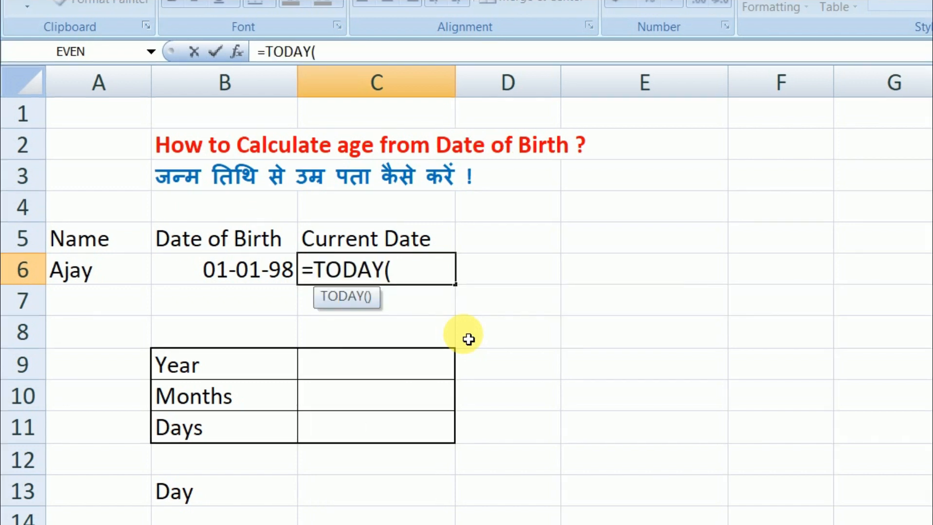
pyautogui.write(')')
pyautogui.press('Return')
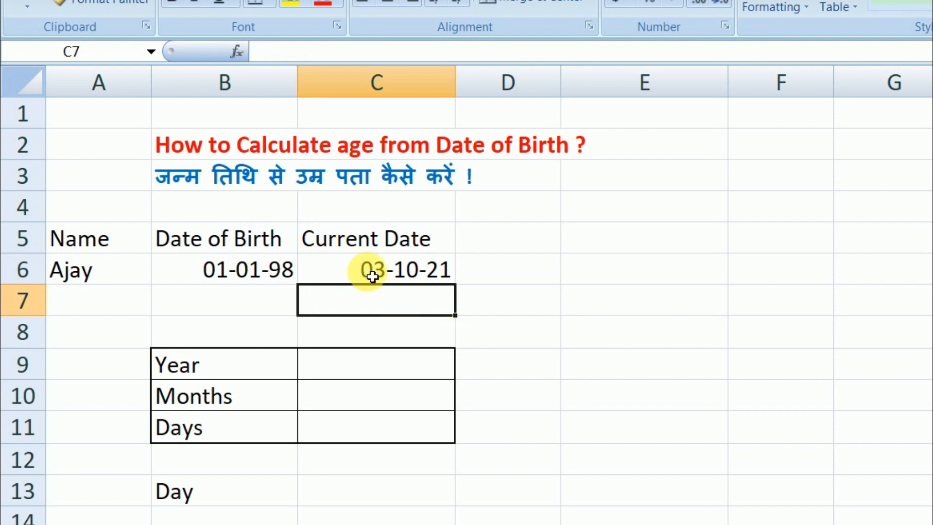
pyautogui.click(424, 282)
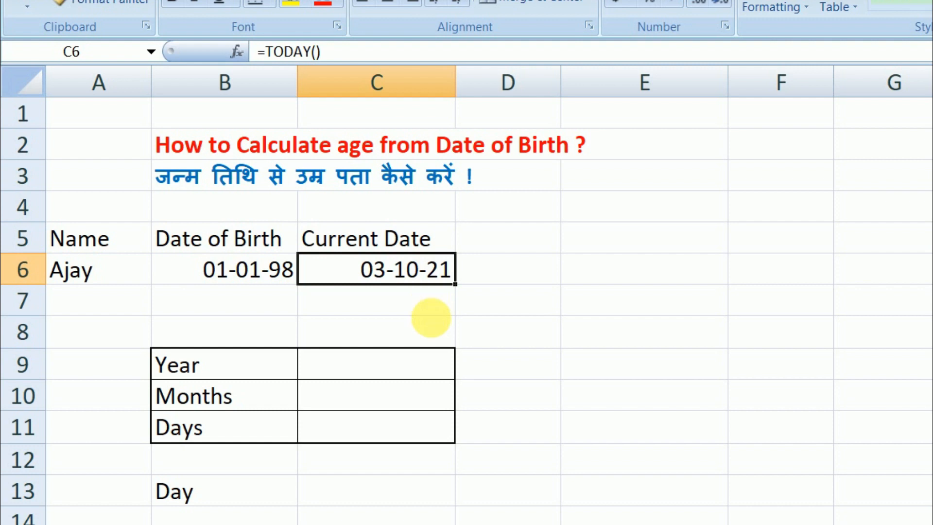
pyautogui.click(446, 327)
pyautogui.click(245, 281)
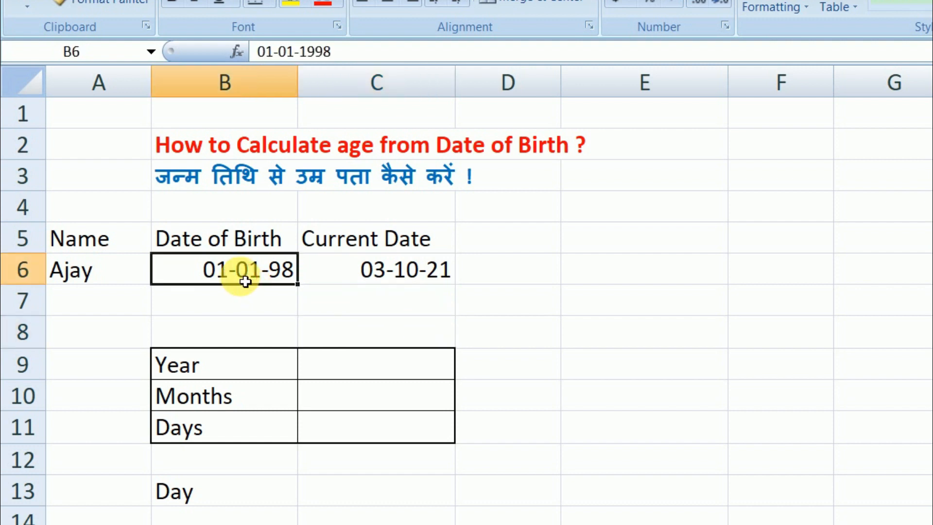
pyautogui.click(360, 273)
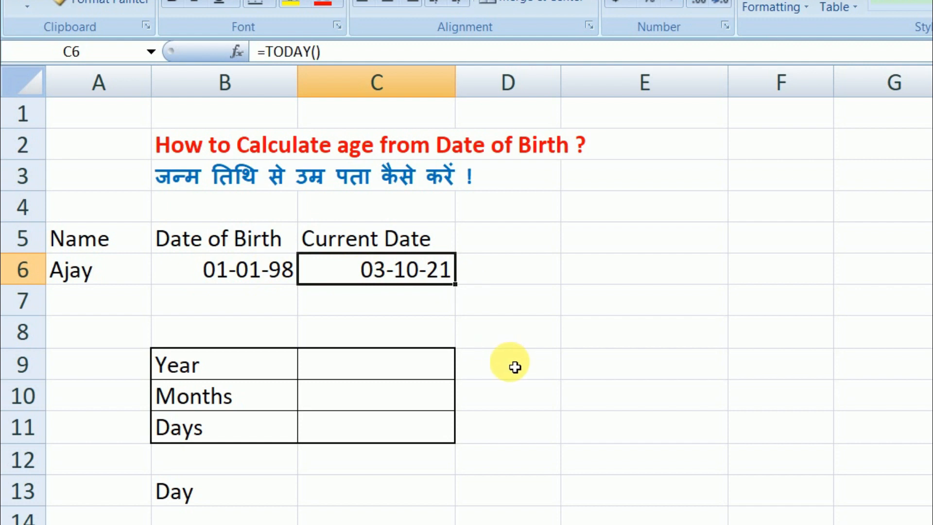
# Calculate the completed years of age in C9 with =DATEDIF(B6,C6,"Y").
pyautogui.click(434, 366)
pyautogui.write('=')
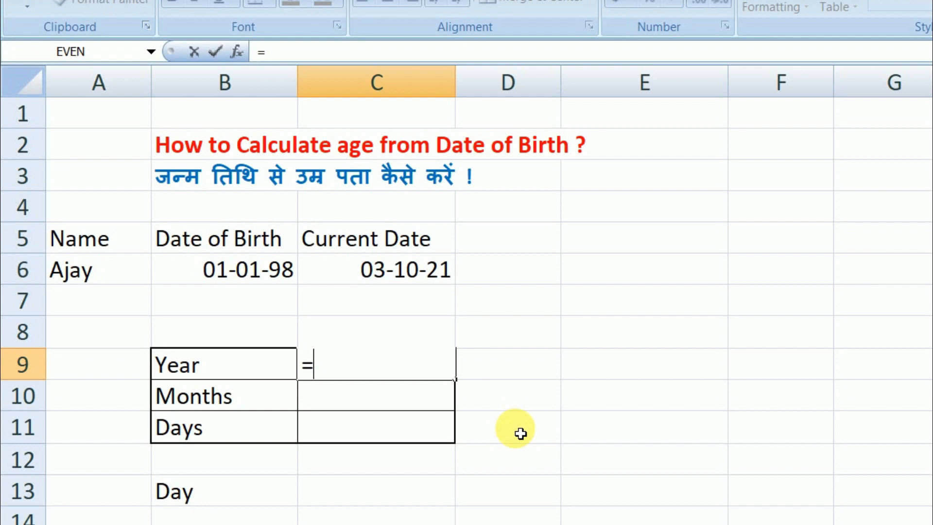
pyautogui.write('dated')
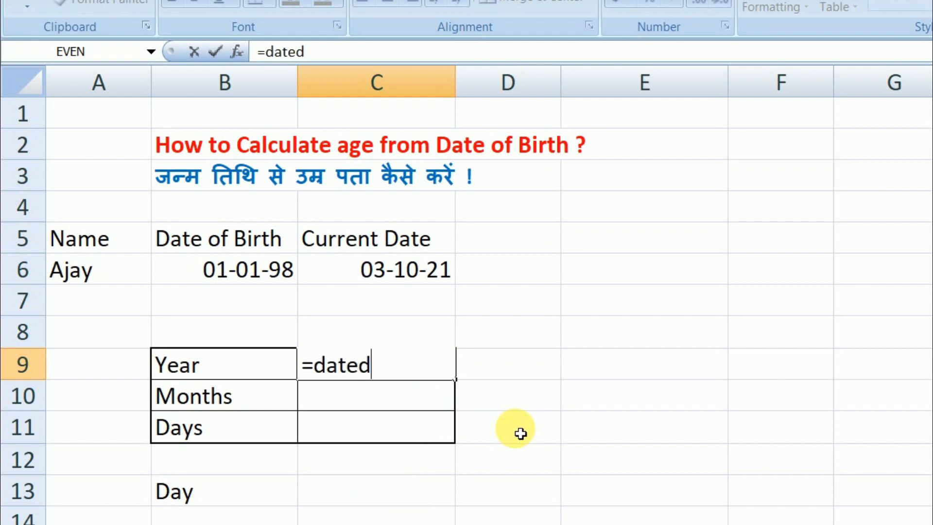
pyautogui.write('if')
pyautogui.write('(')
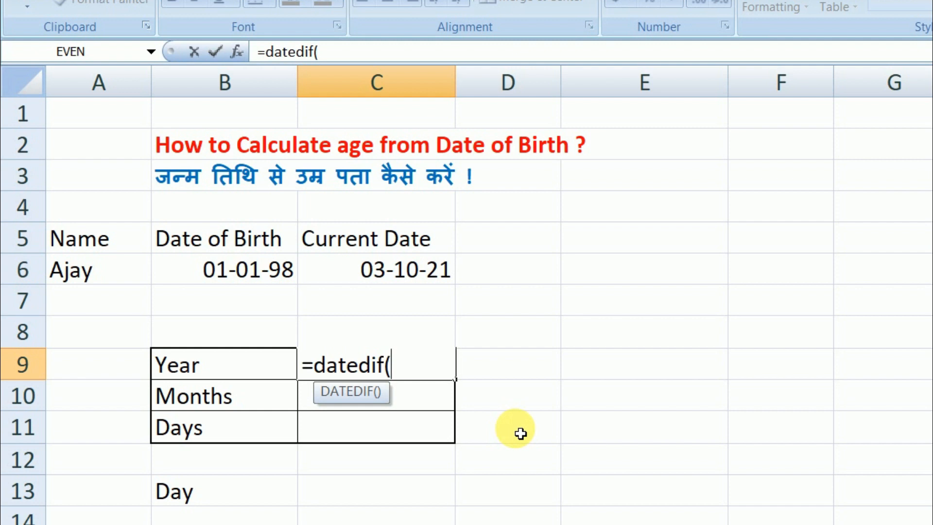
pyautogui.click(249, 280)
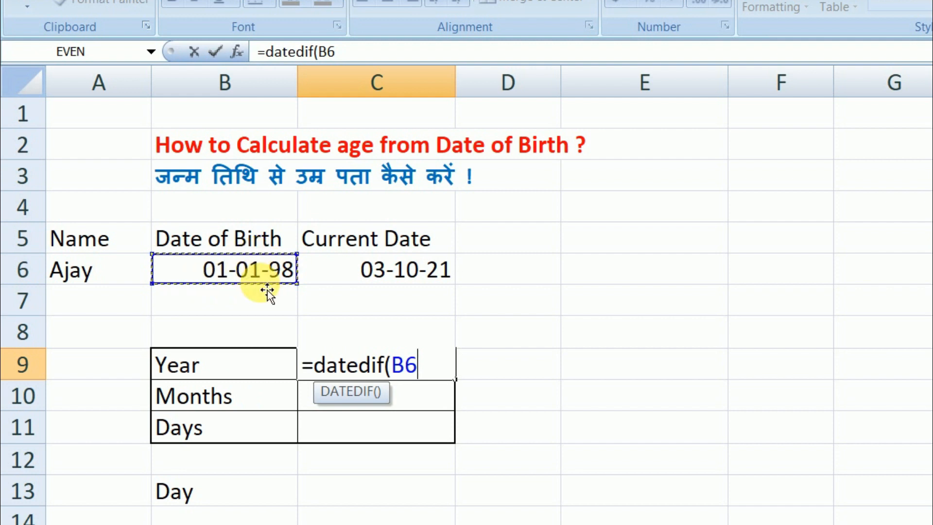
pyautogui.write(',')
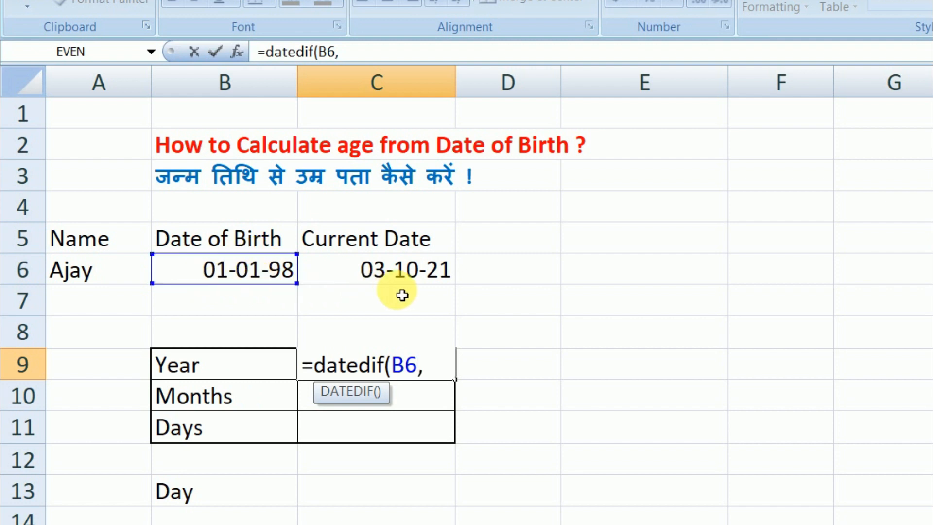
pyautogui.click(411, 272)
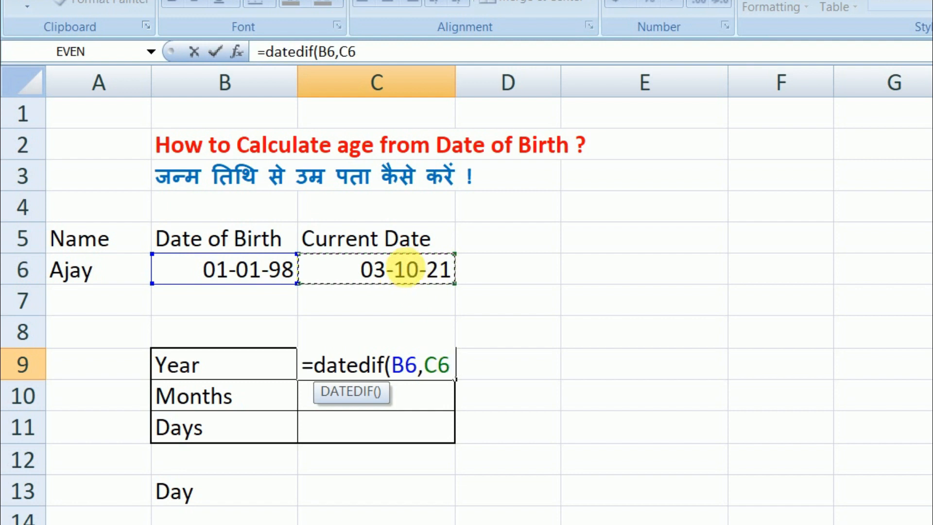
pyautogui.write(',"')
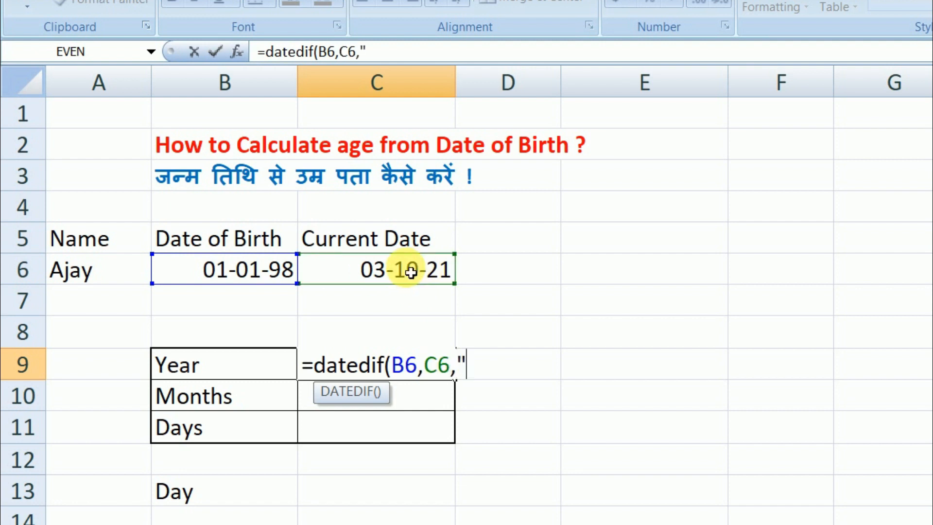
pyautogui.write('Y')
pyautogui.write('")')
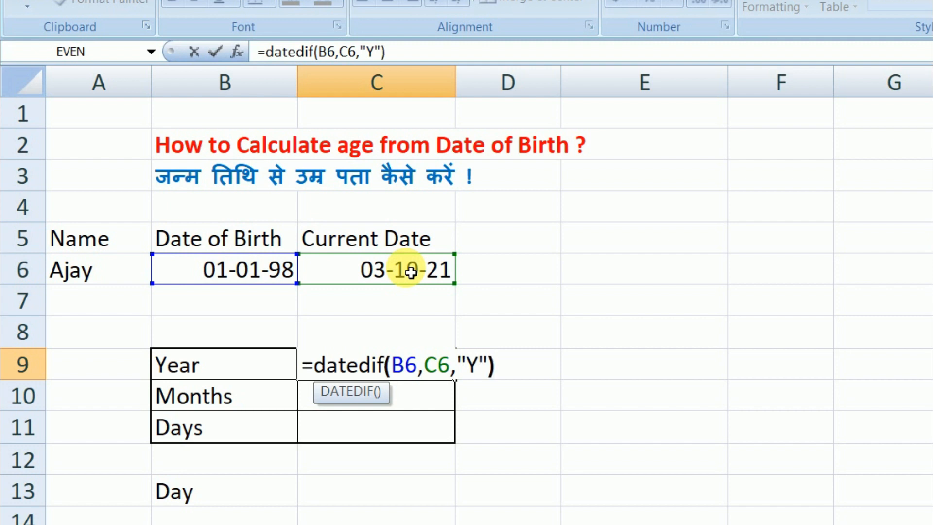
pyautogui.press('Return')
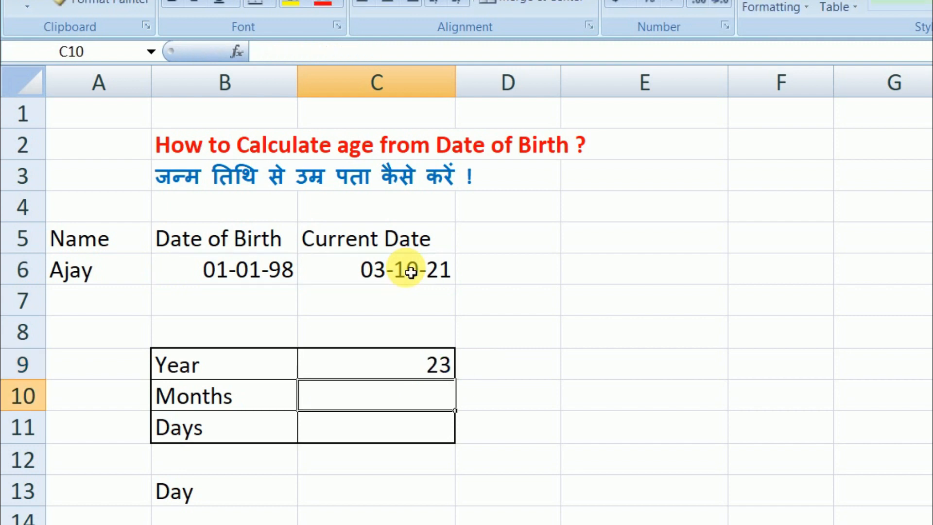
pyautogui.click(416, 365)
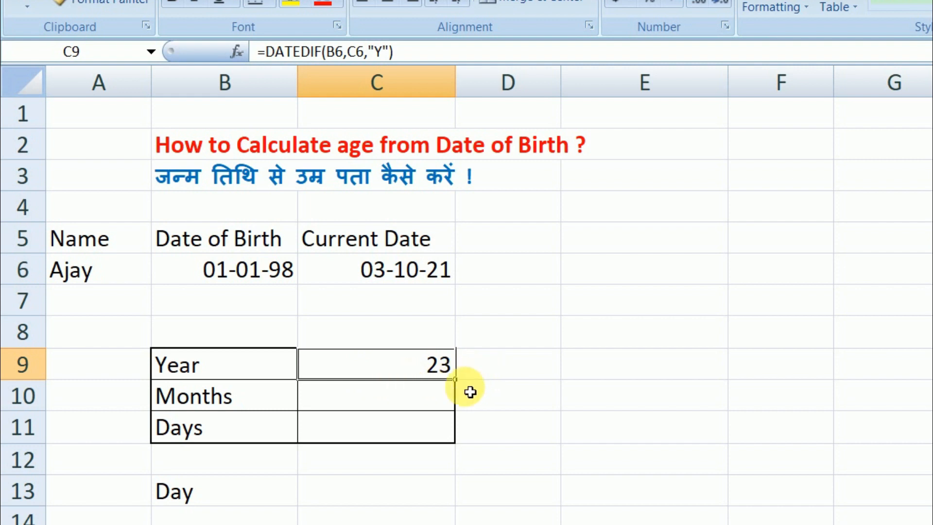
# Calculate the remaining months of age in C10 with =DATEDIF(B6,C6,"YM").
pyautogui.click(444, 393)
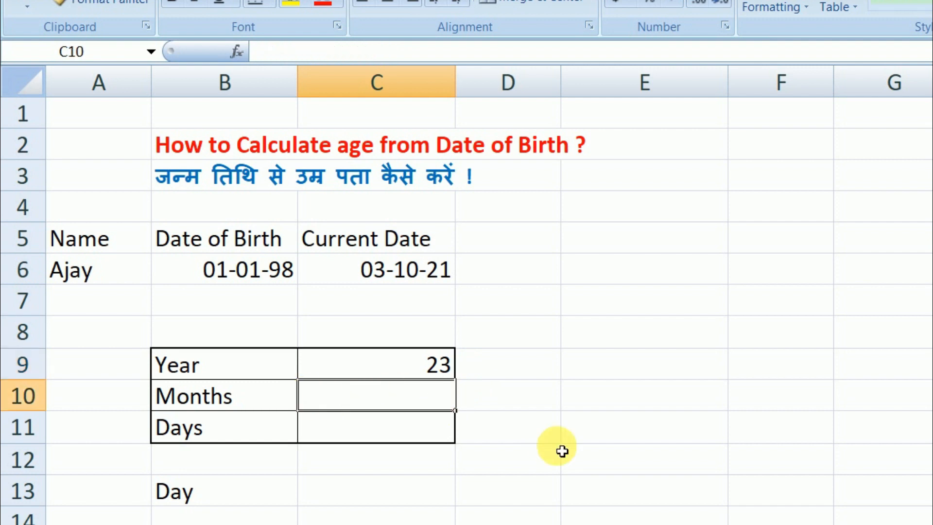
pyautogui.write('=F')
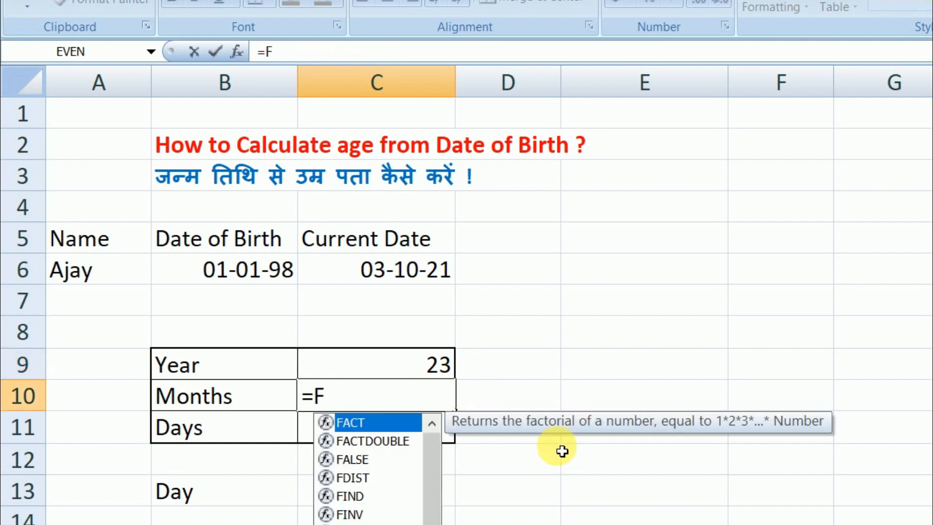
pyautogui.press('BackSpace')
pyautogui.write('DATEDIF')
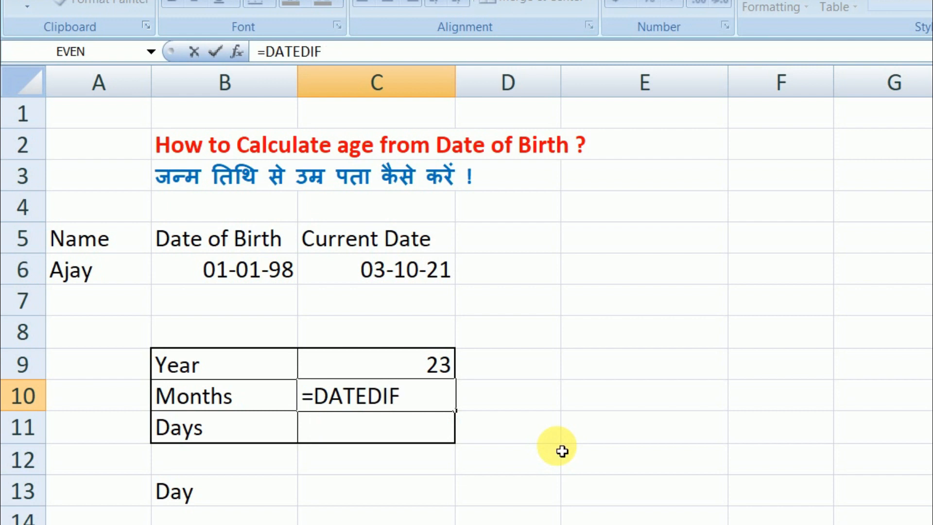
pyautogui.write('(')
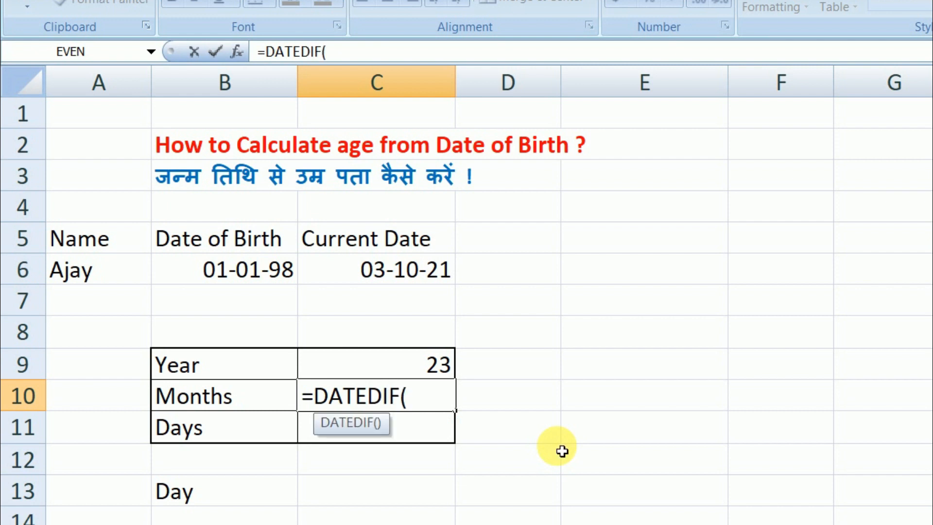
pyautogui.click(230, 268)
pyautogui.write(',')
pyautogui.click(416, 269)
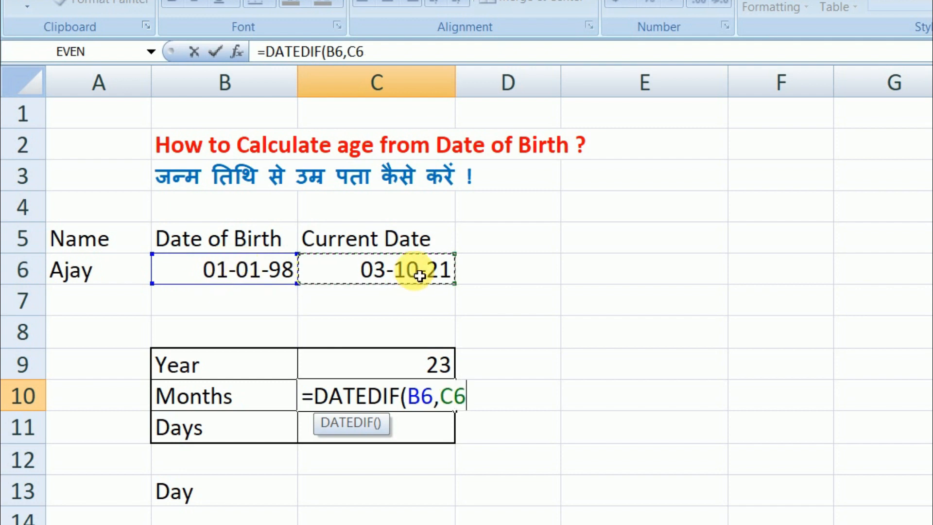
pyautogui.write(',"')
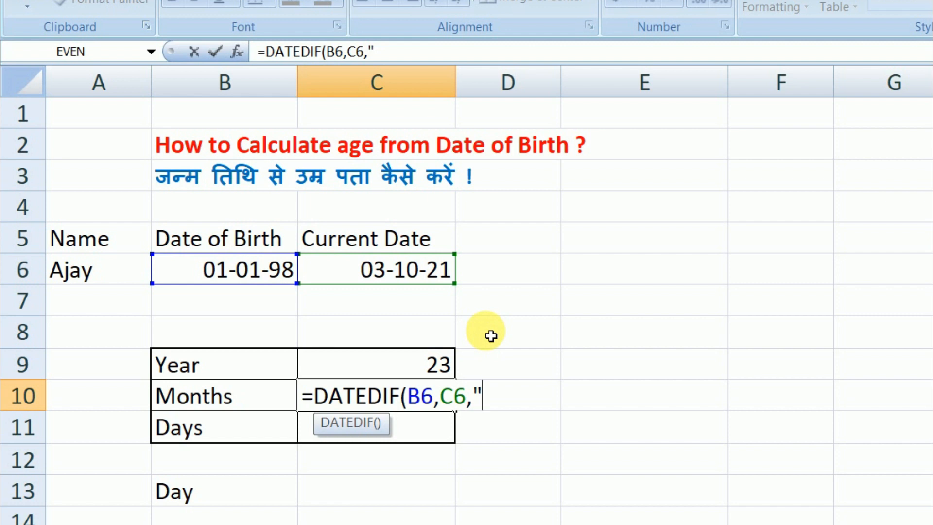
pyautogui.write('y')
pyautogui.press('BackSpace')
pyautogui.write('YM')
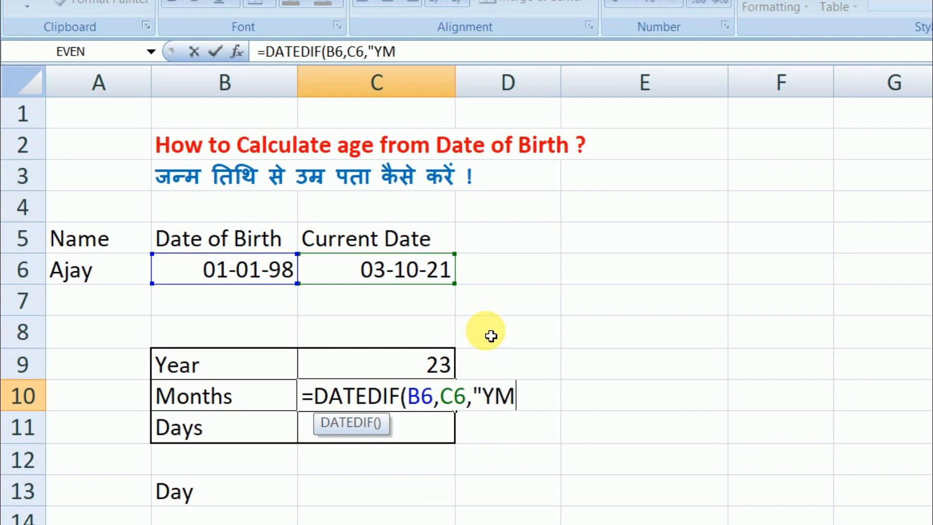
pyautogui.write('")')
pyautogui.press('Return')
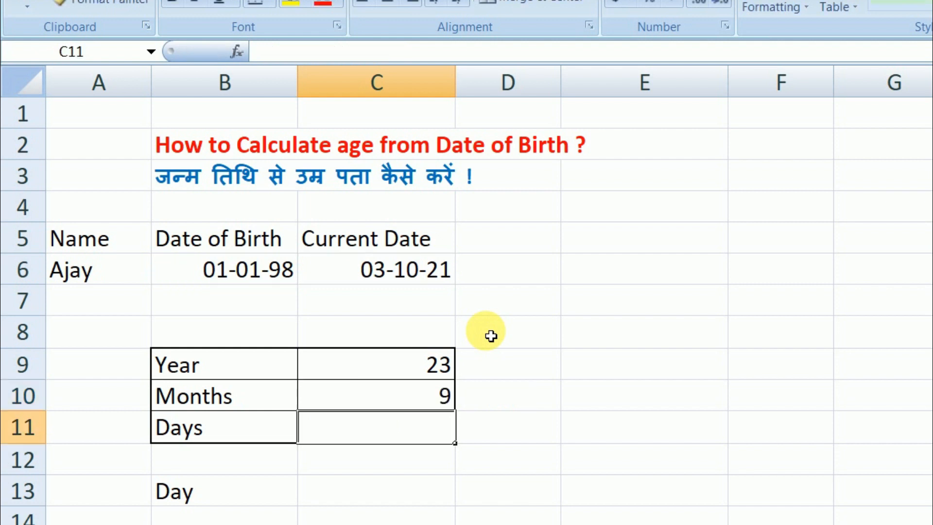
pyautogui.click(447, 395)
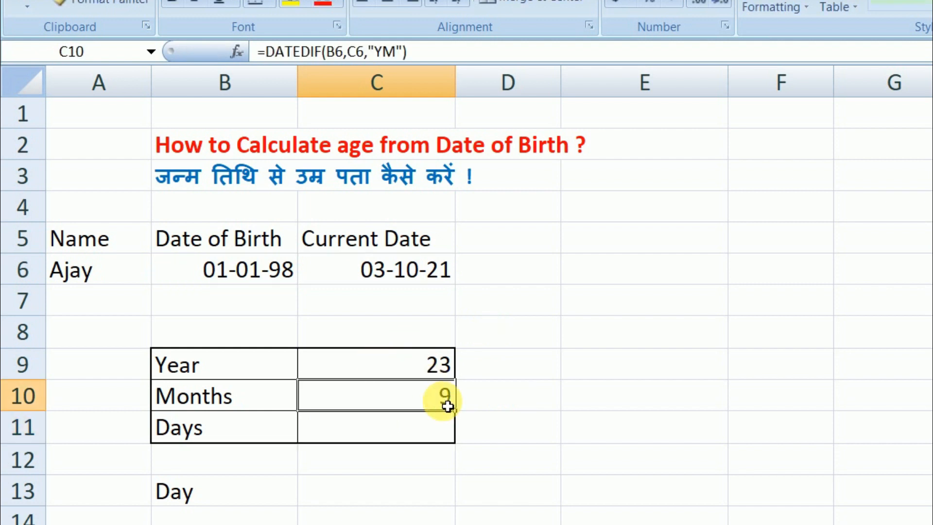
# Calculate the remaining days of age in C11 with =DATEDIF(B6,C6,"MD").
pyautogui.click(433, 434)
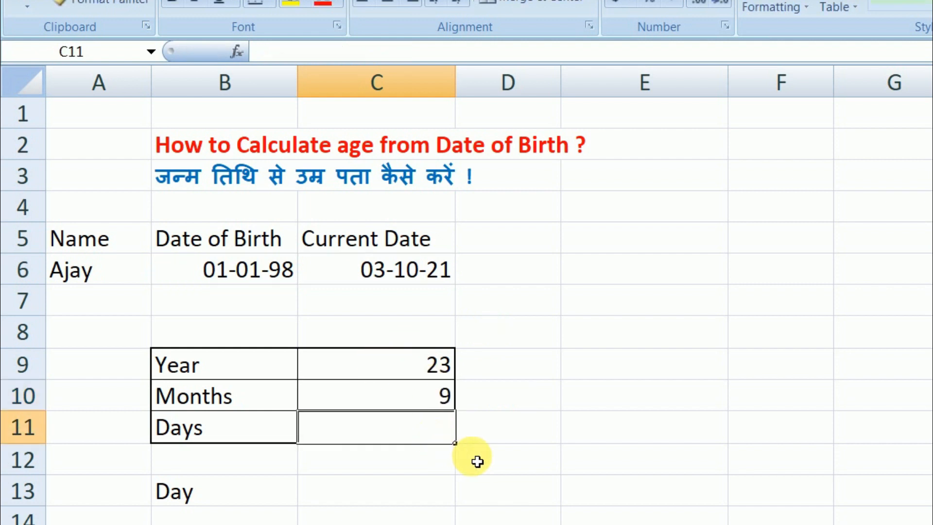
pyautogui.click(418, 436)
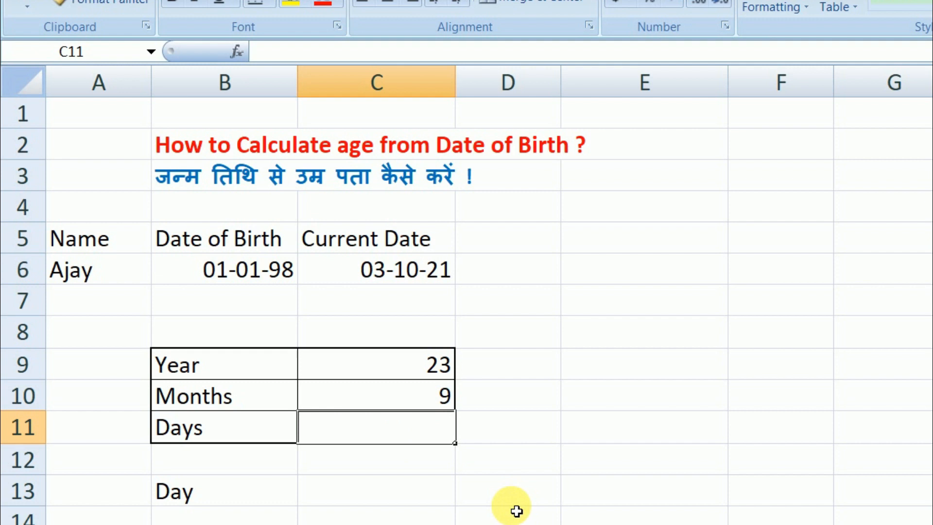
pyautogui.write('=DAT')
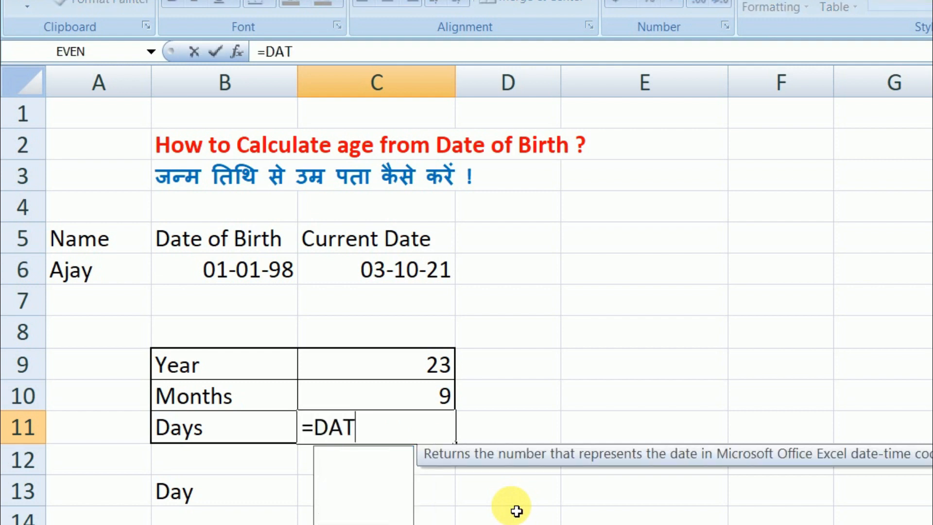
pyautogui.write('EDIF')
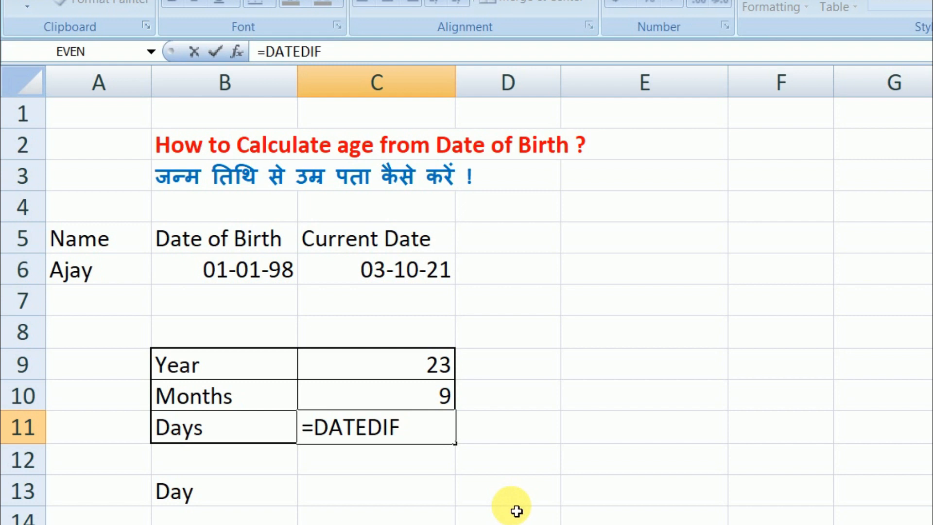
pyautogui.write('(')
pyautogui.click(240, 271)
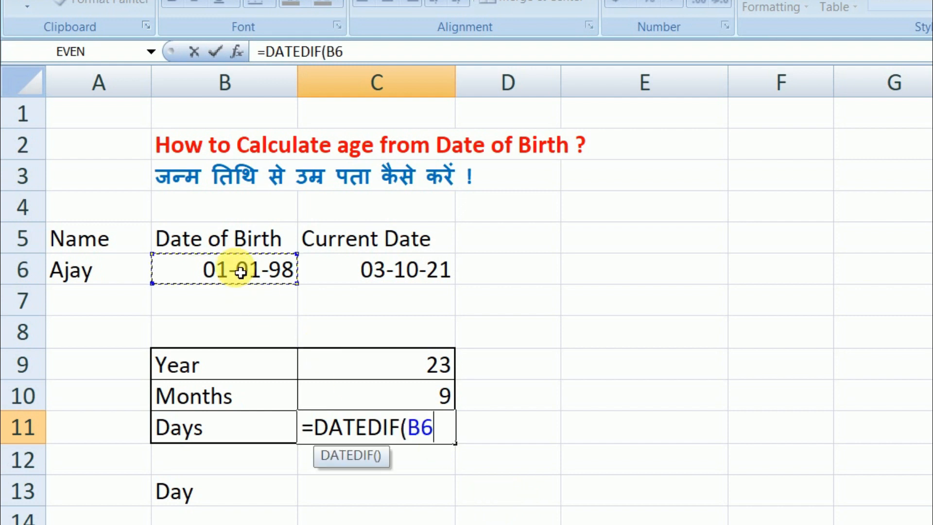
pyautogui.write(',')
pyautogui.click(407, 272)
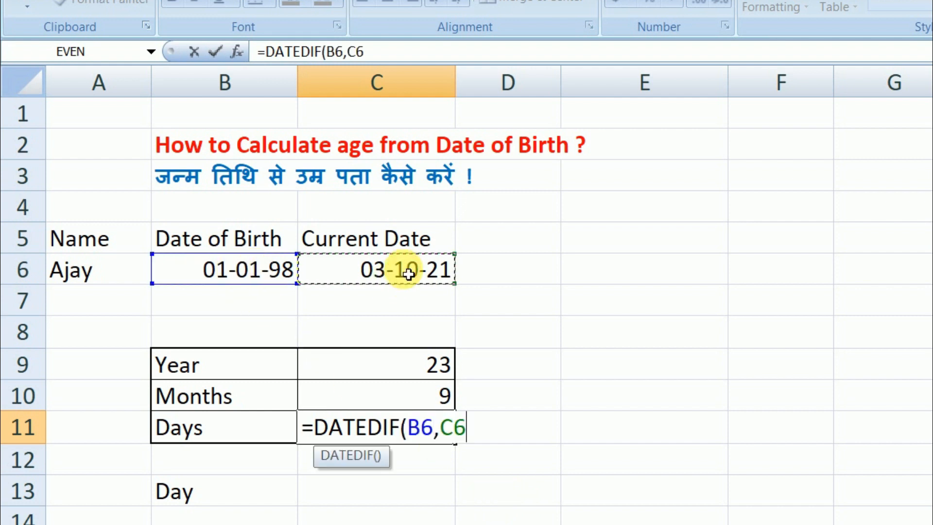
pyautogui.write(',"')
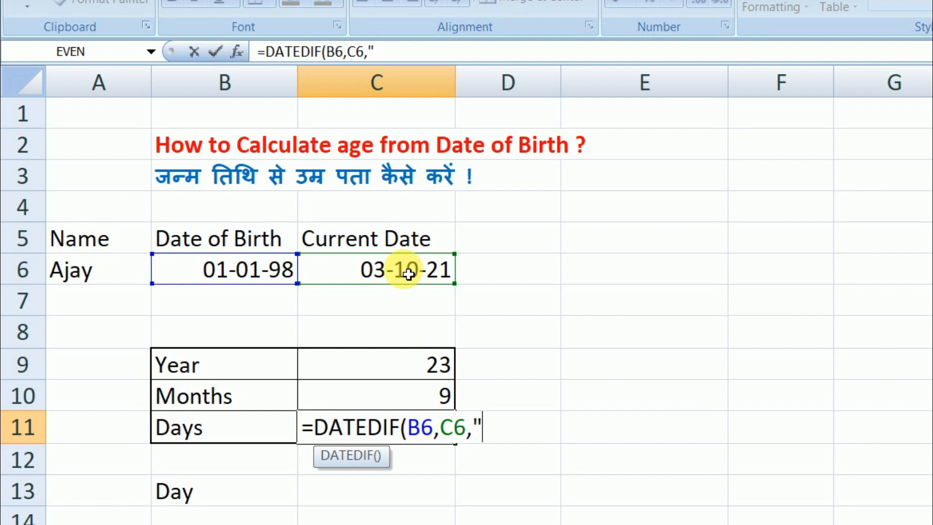
pyautogui.write('MD')
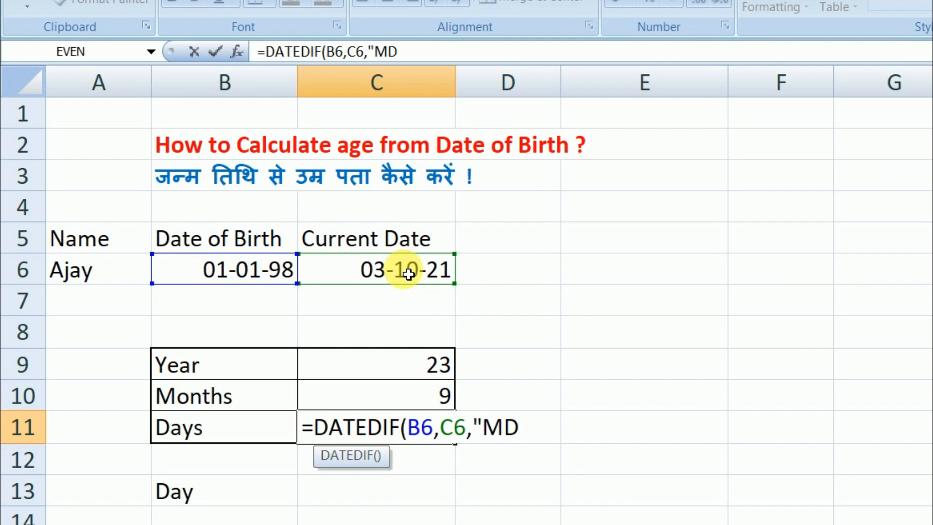
pyautogui.write('")')
pyautogui.click(581, 427)
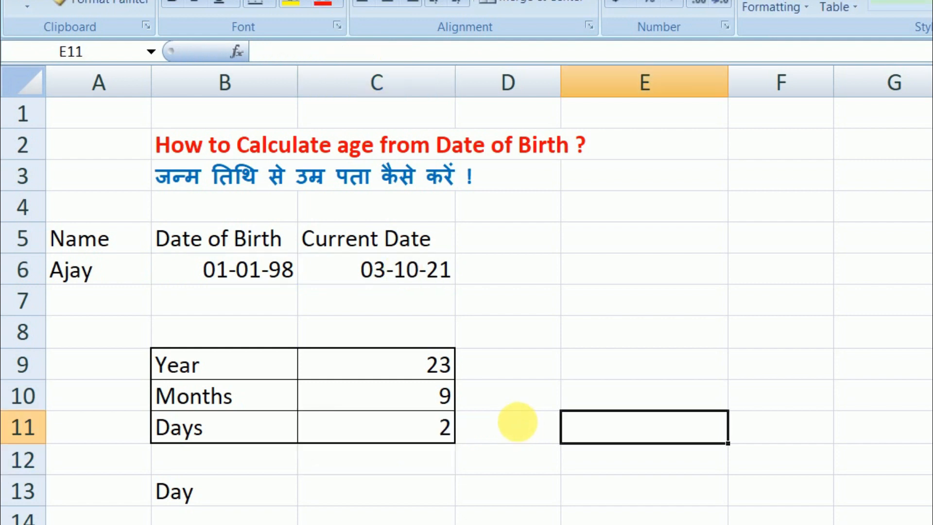
pyautogui.click(427, 369)
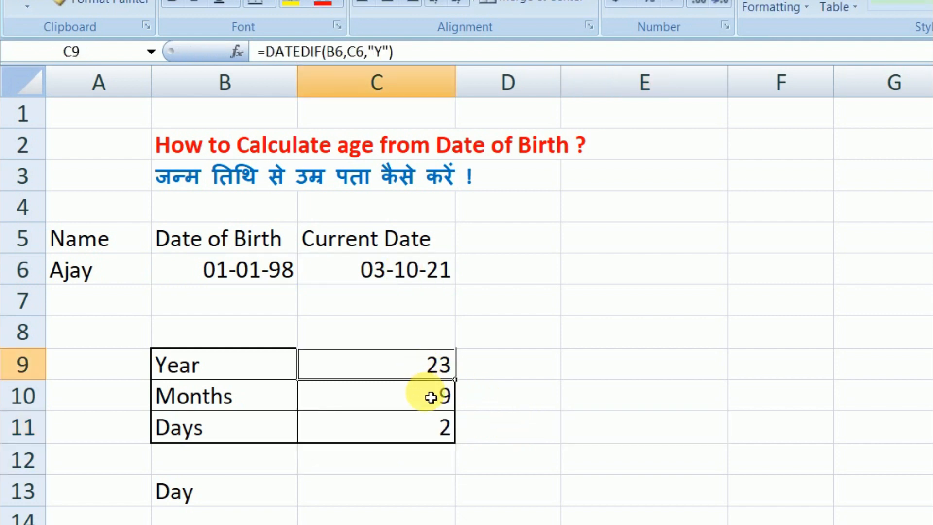
pyautogui.click(431, 397)
pyautogui.click(443, 437)
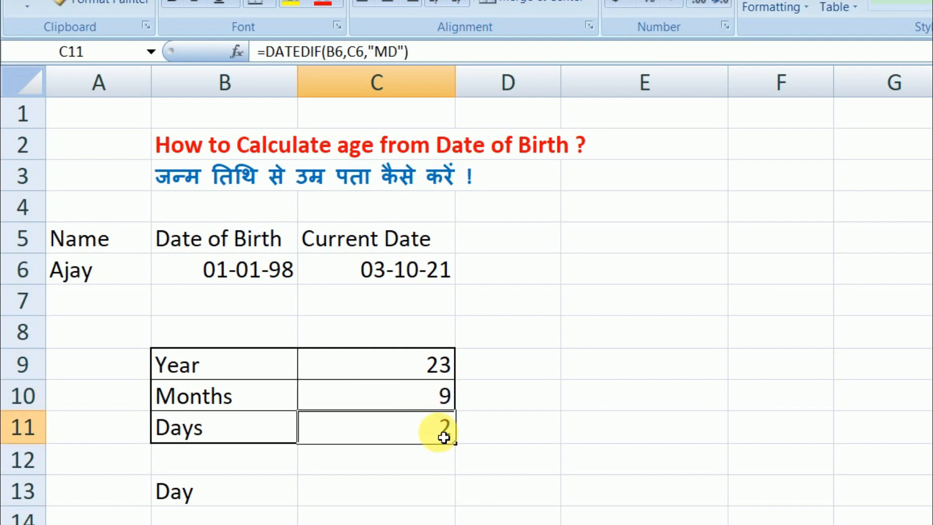
pyautogui.click(554, 405)
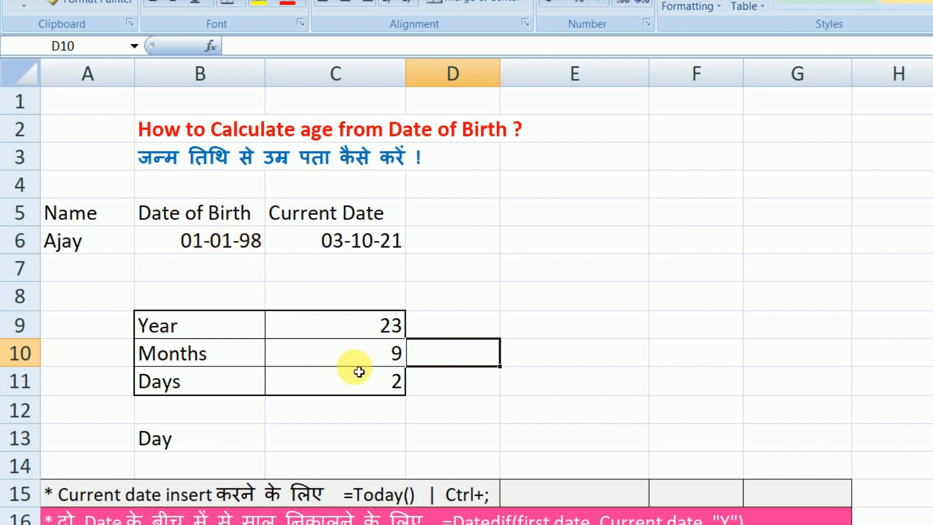
# Show the abbreviated weekday of the birth date in C13 with =TEXT(B6,"DDD").
pyautogui.click(375, 445)
pyautogui.write('=')
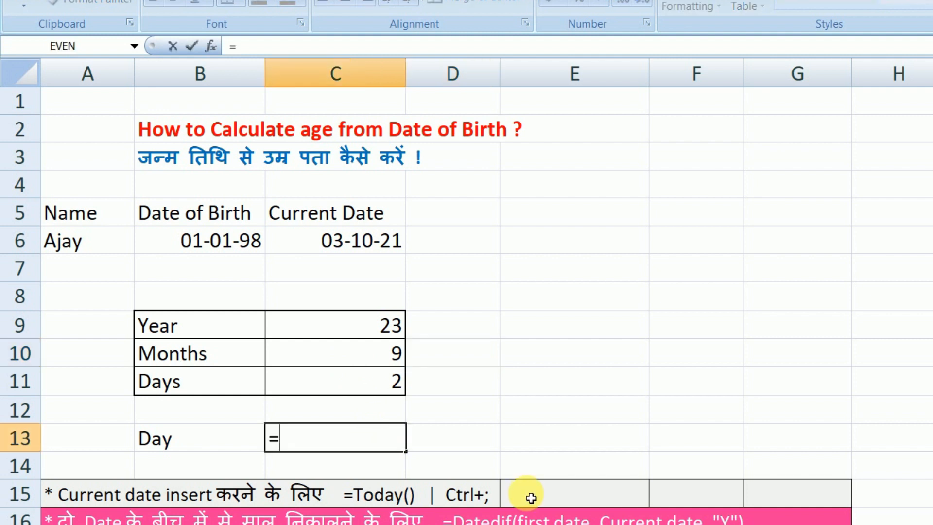
pyautogui.write('TE')
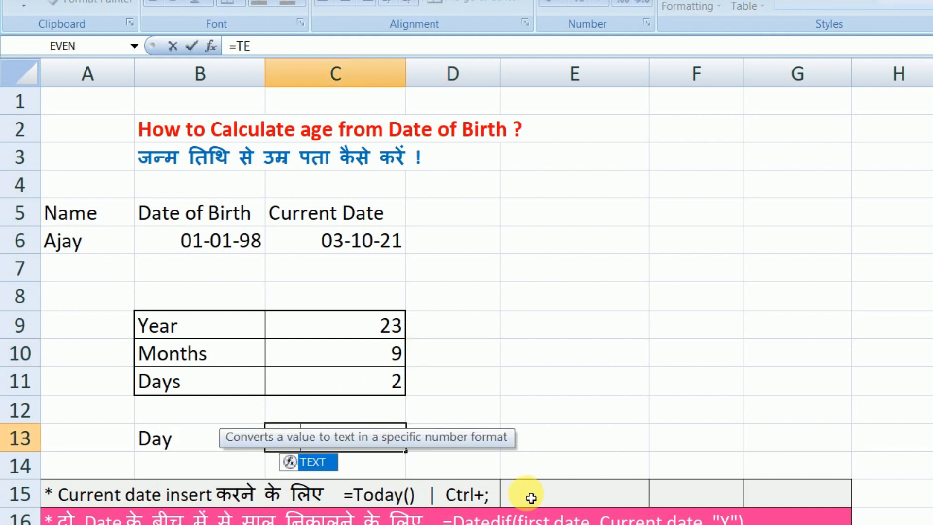
pyautogui.write('X')
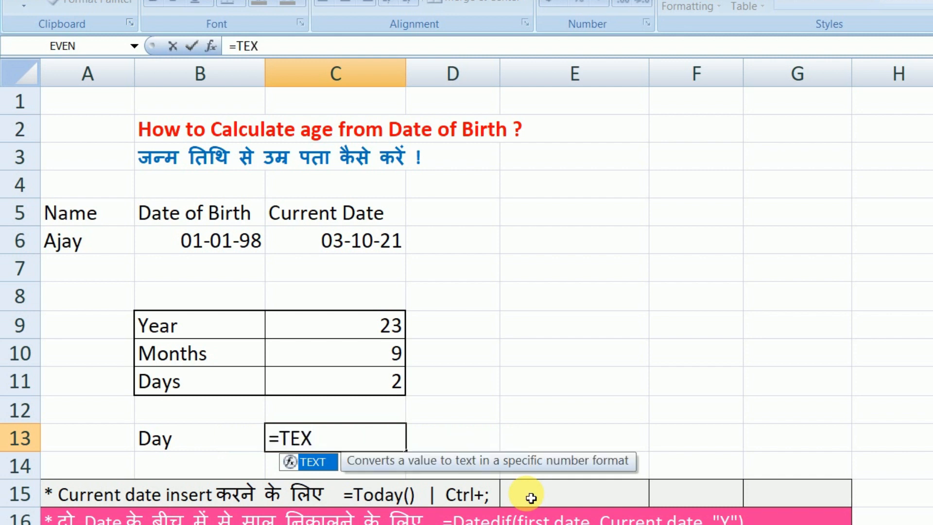
pyautogui.press('Tab')
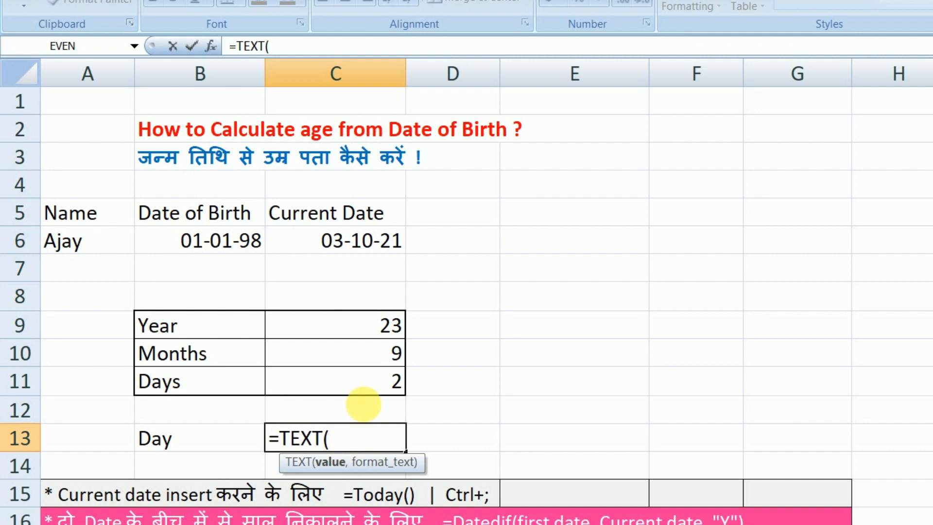
pyautogui.click(207, 241)
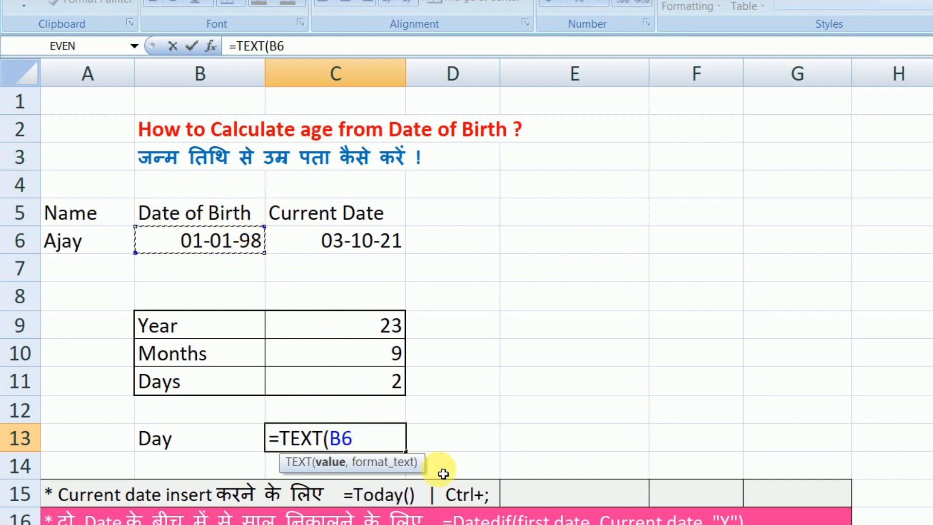
pyautogui.write(',')
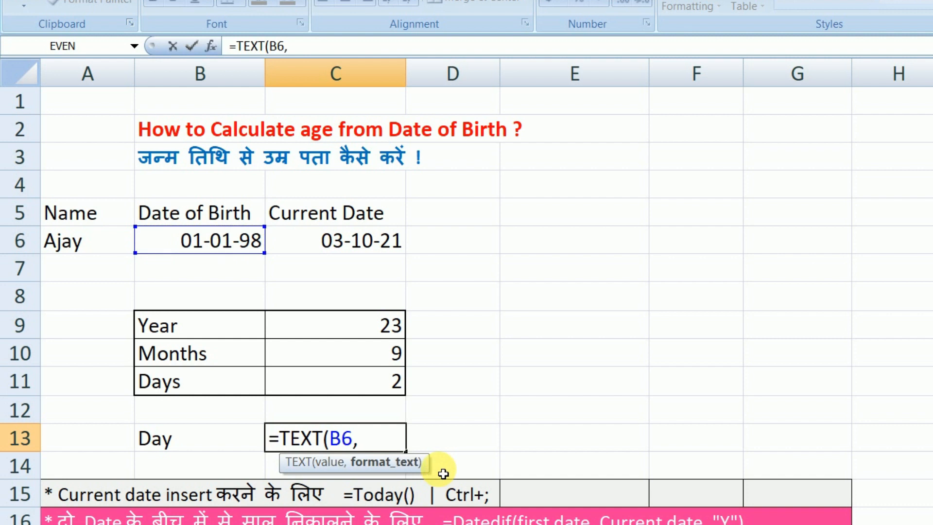
pyautogui.write('"DDD')
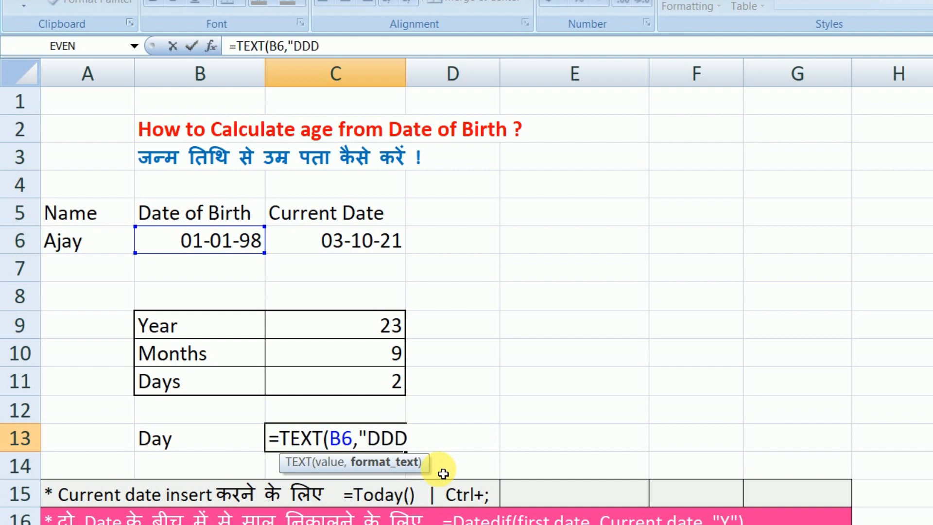
pyautogui.write('")')
pyautogui.press('Return')
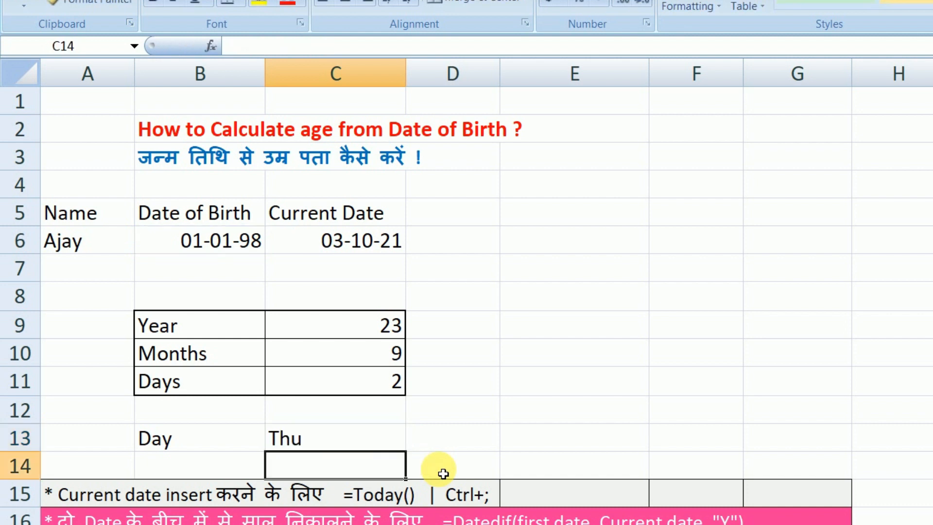
pyautogui.click(364, 442)
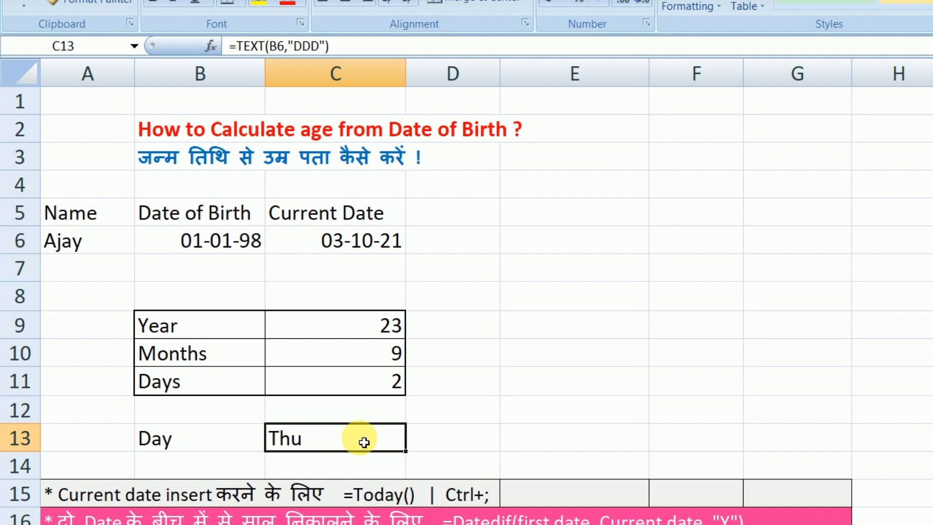
# Change the format code in the C13 weekday formula to "DDDD" for the full day name.
pyautogui.doubleClick(319, 443)
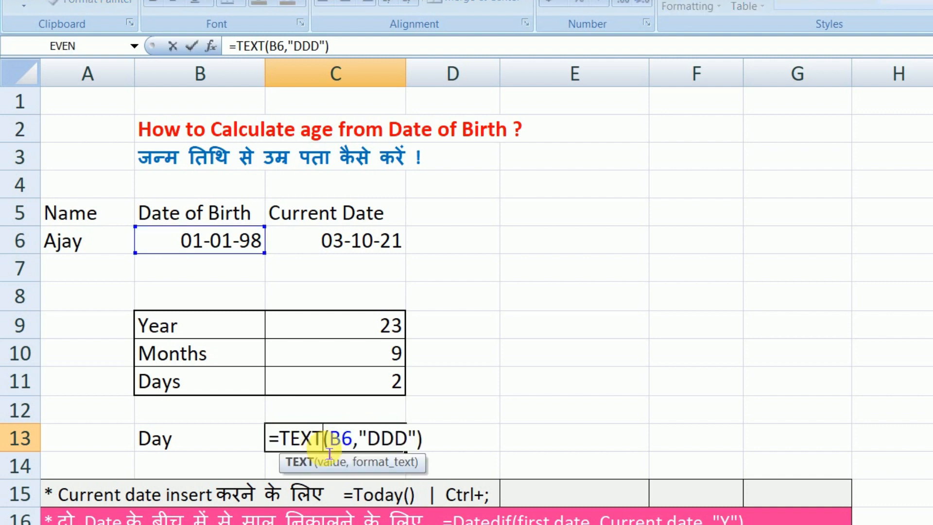
pyautogui.click(409, 442)
pyautogui.write('D')
pyautogui.press('Return')
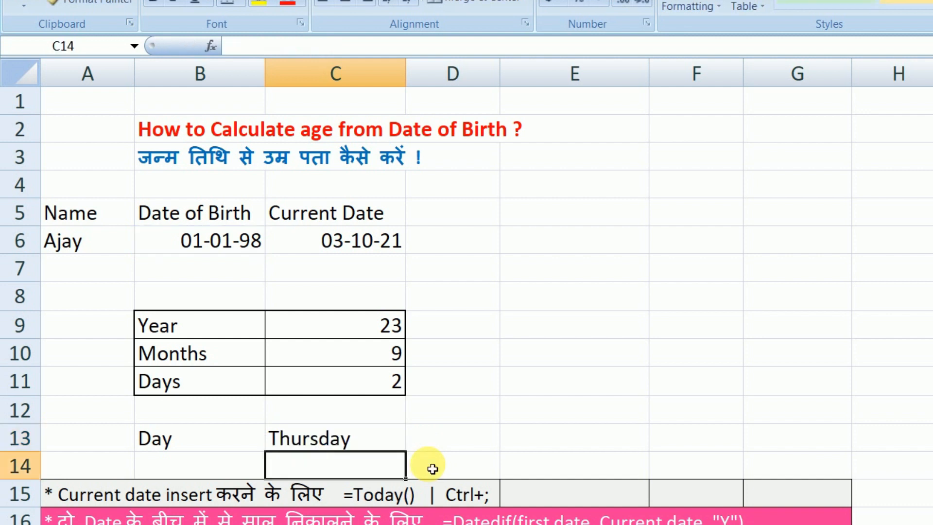
pyautogui.click(351, 435)
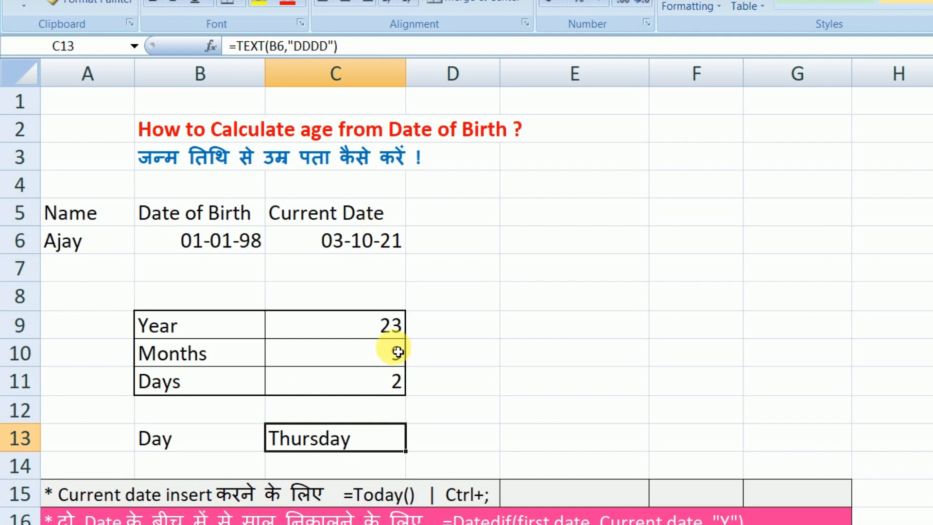
pyautogui.click(218, 247)
pyautogui.click(335, 242)
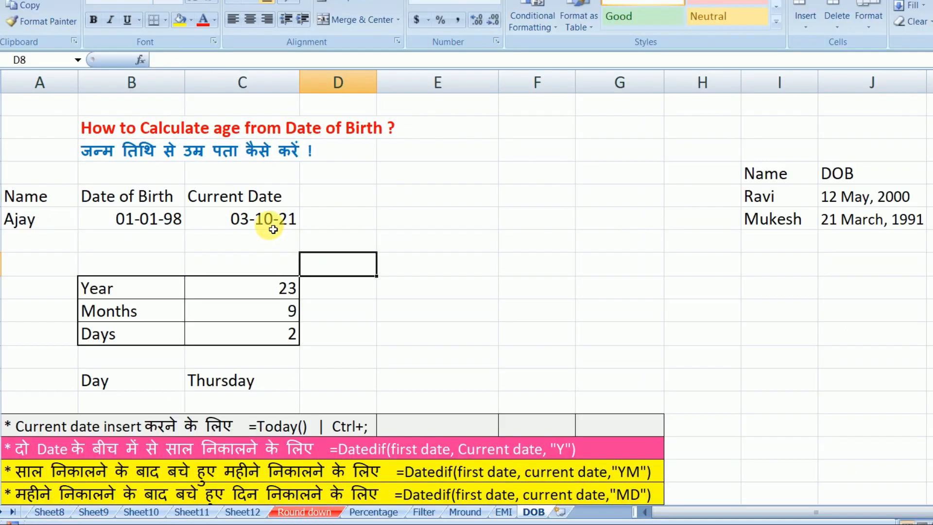
pyautogui.moveTo(241, 281); pyautogui.dragTo(284, 335)
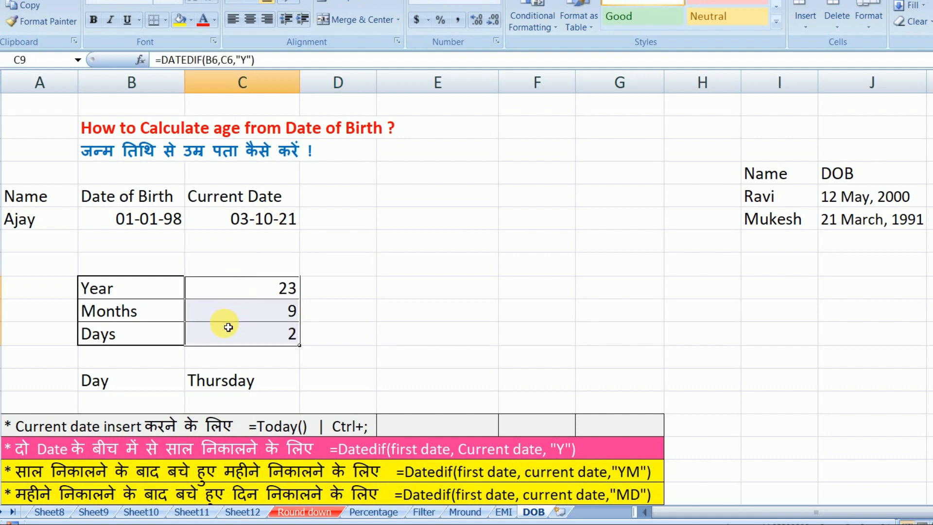
pyautogui.click(347, 293)
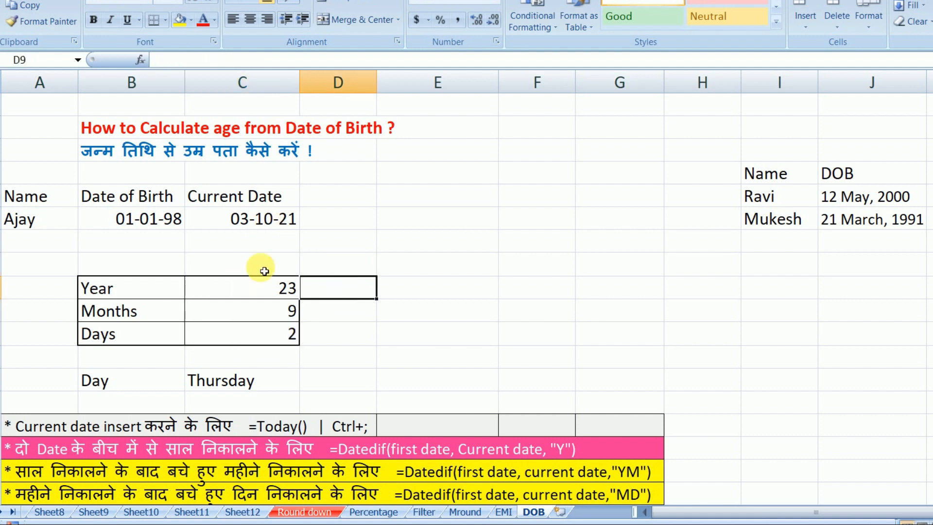
# Replace the date of birth in B6 with a reference to the first listed person's DOB, =J5.
pyautogui.click(136, 226)
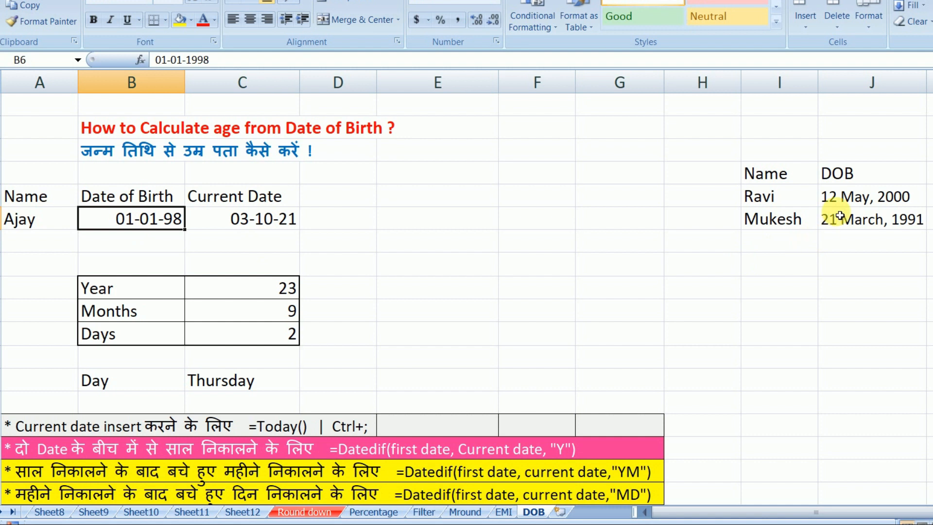
pyautogui.press('Delete')
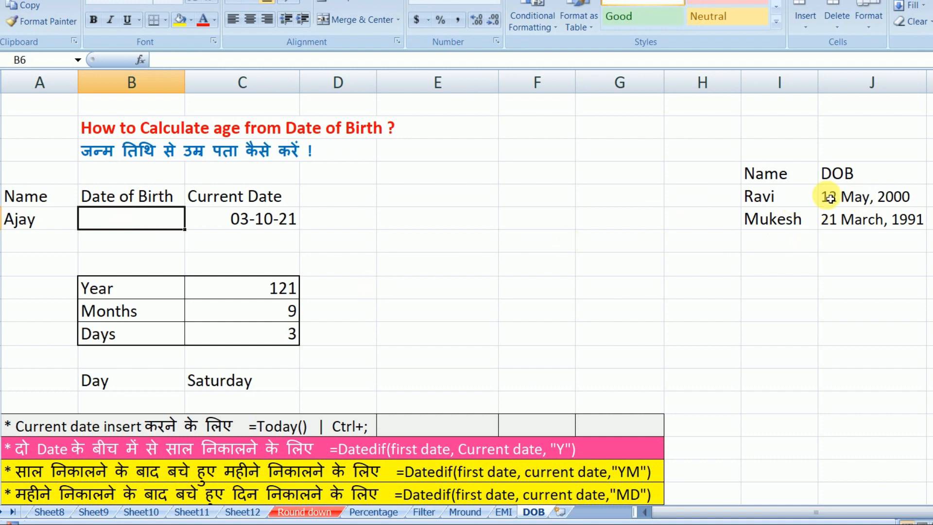
pyautogui.write('=')
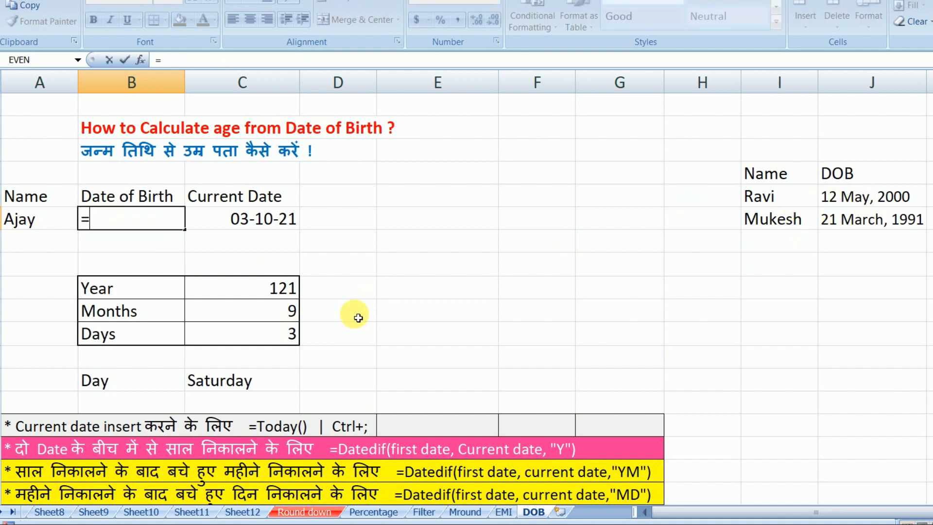
pyautogui.click(856, 204)
pyautogui.press('Return')
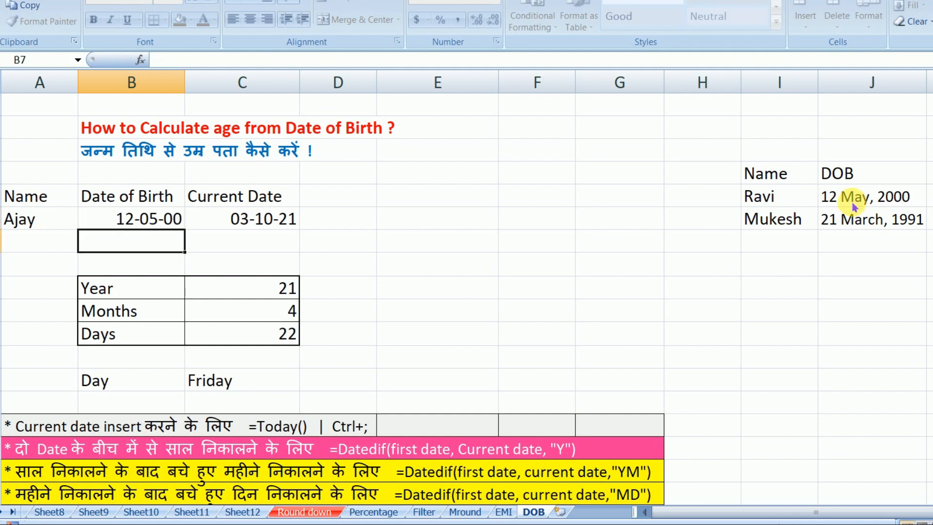
# Replace the name in A6 with the first name from the Name and DOB list.
pyautogui.click(149, 220)
pyautogui.click(44, 224)
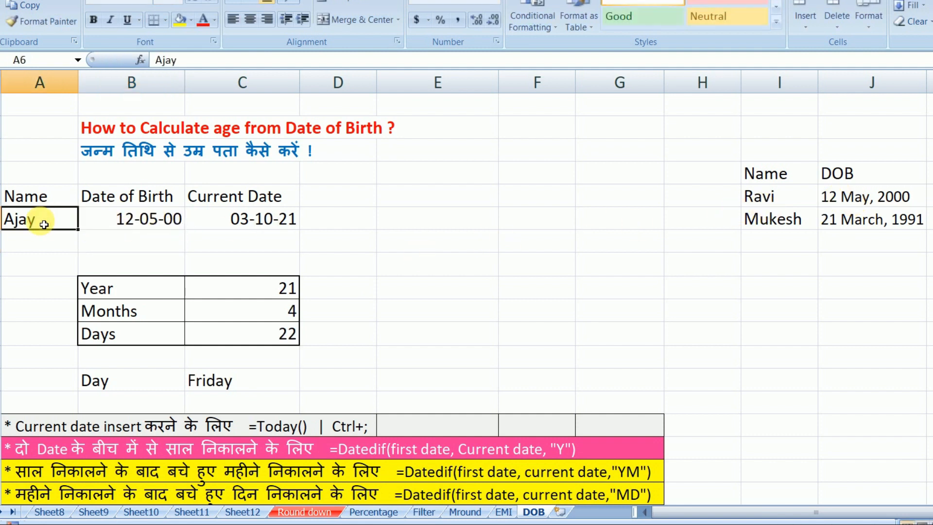
pyautogui.write('Ravi')
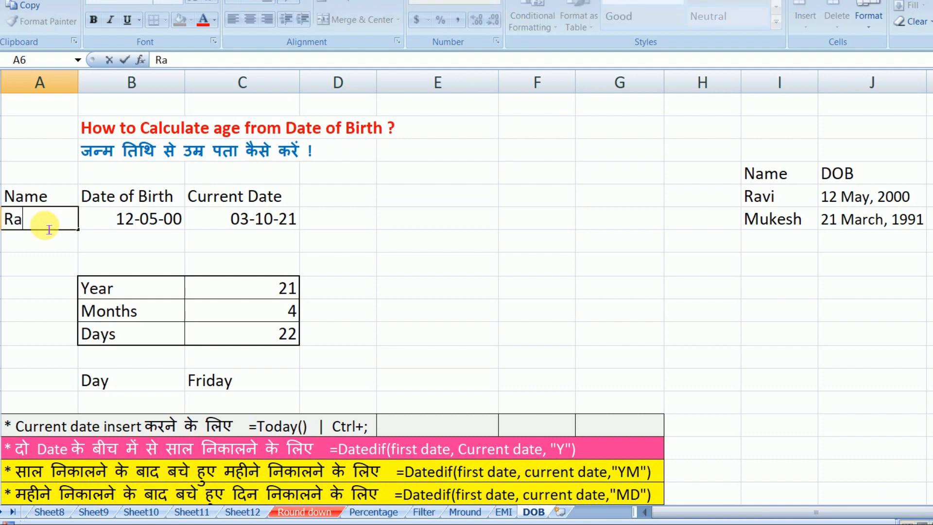
pyautogui.click(466, 265)
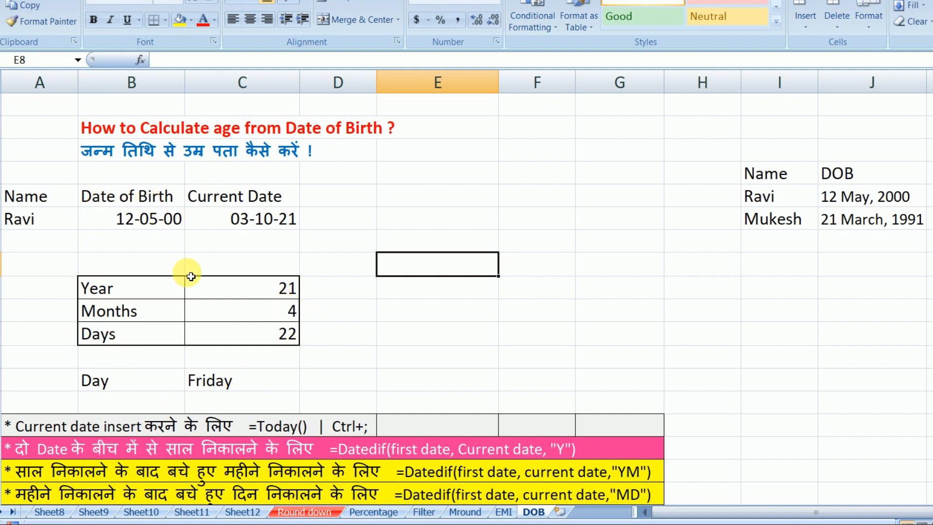
# Examine the weekday and age formulas in column C alongside the "Y", "YM" and "MD" DATEDIF notes below the table.
pyautogui.click(237, 388)
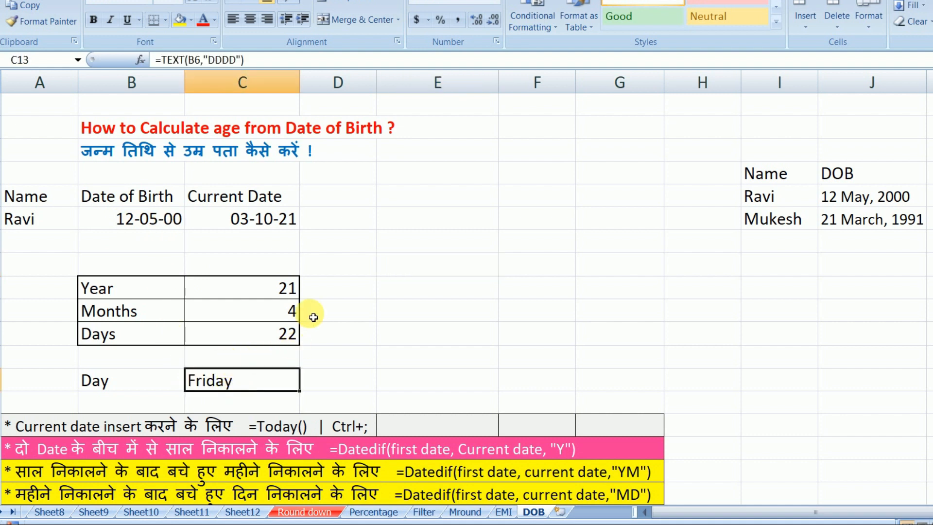
pyautogui.scroll(-2, 314, 304)
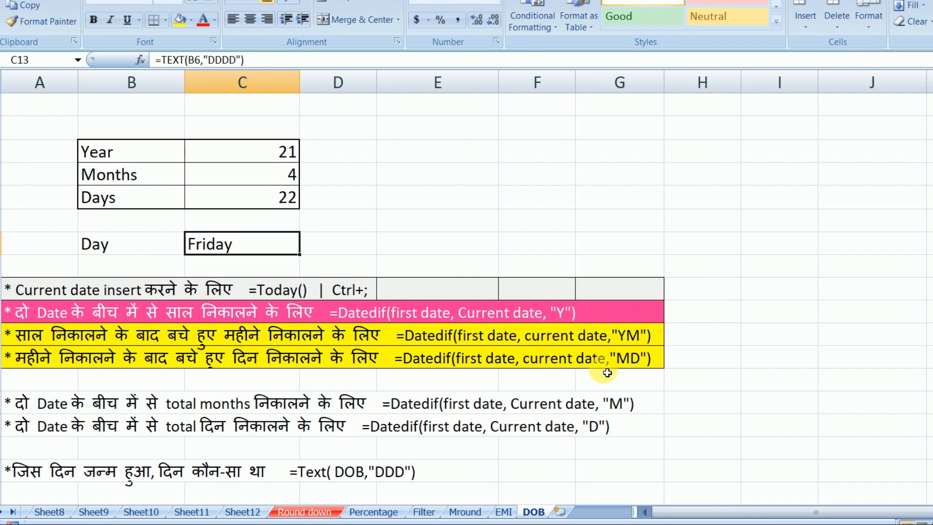
pyautogui.click(252, 158)
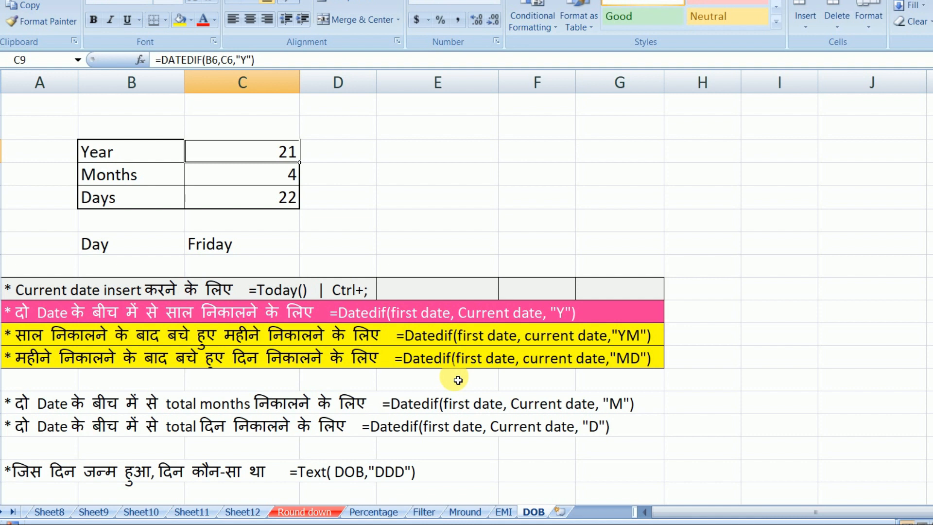
pyautogui.click(640, 337)
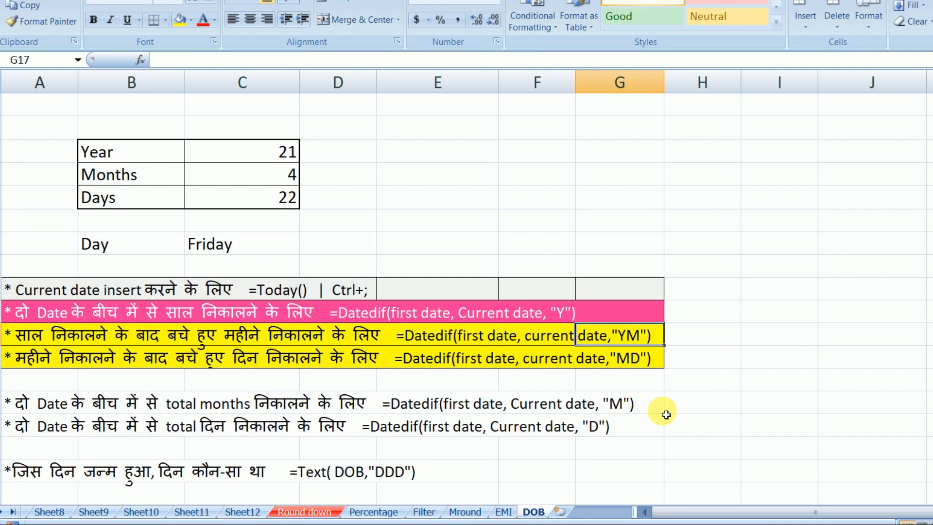
pyautogui.click(631, 359)
pyautogui.scroll(-1, 631, 427)
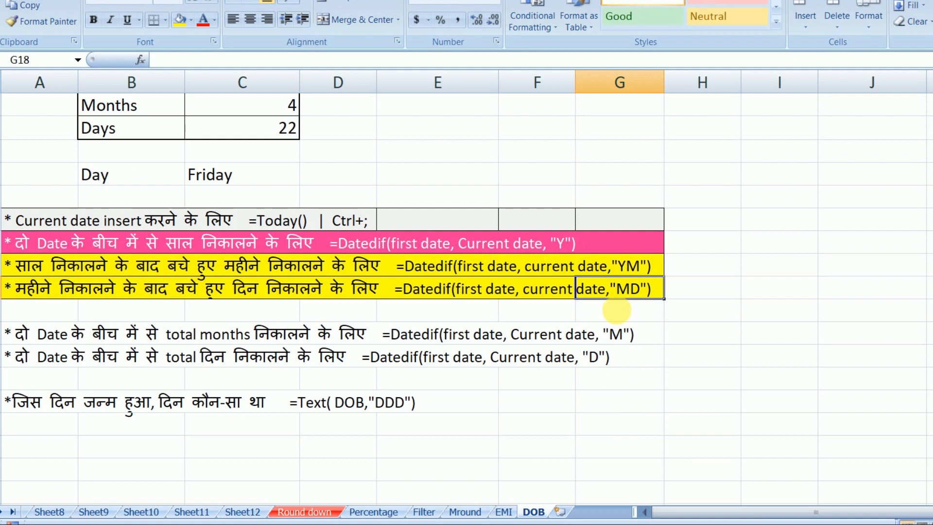
pyautogui.scroll(1, 583, 440)
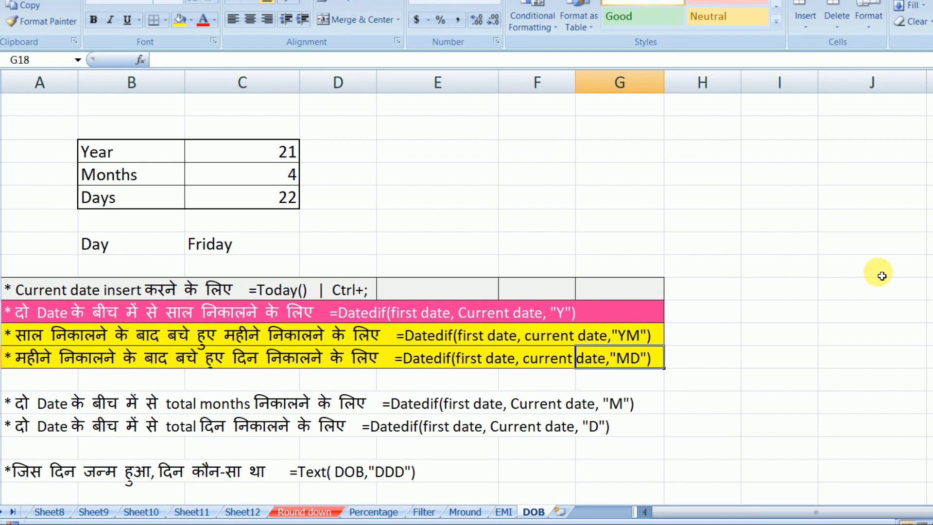
pyautogui.scroll(1, 832, 270)
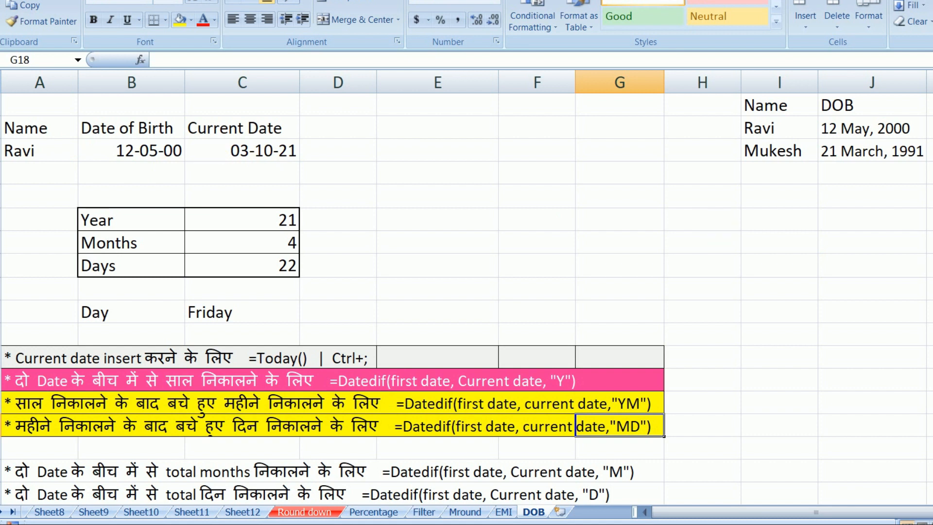
pyautogui.click(294, 221)
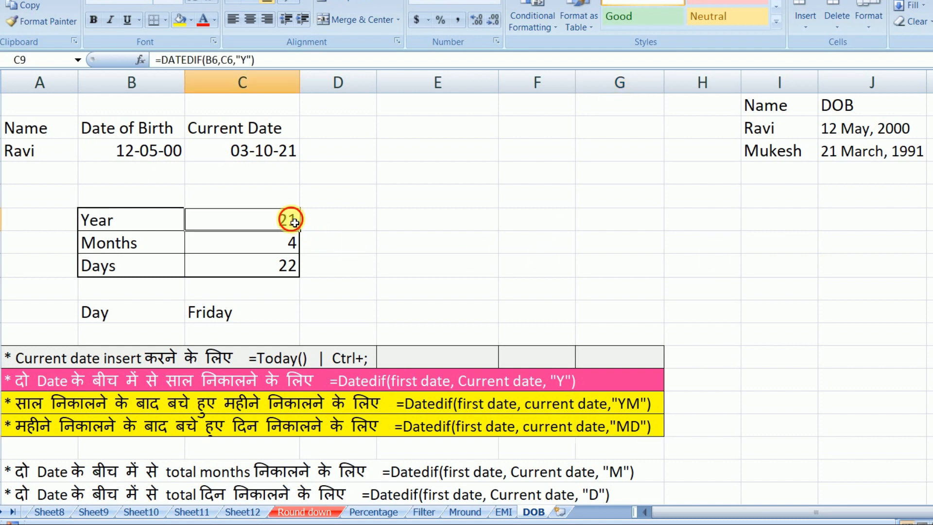
pyautogui.click(292, 241)
pyautogui.click(292, 266)
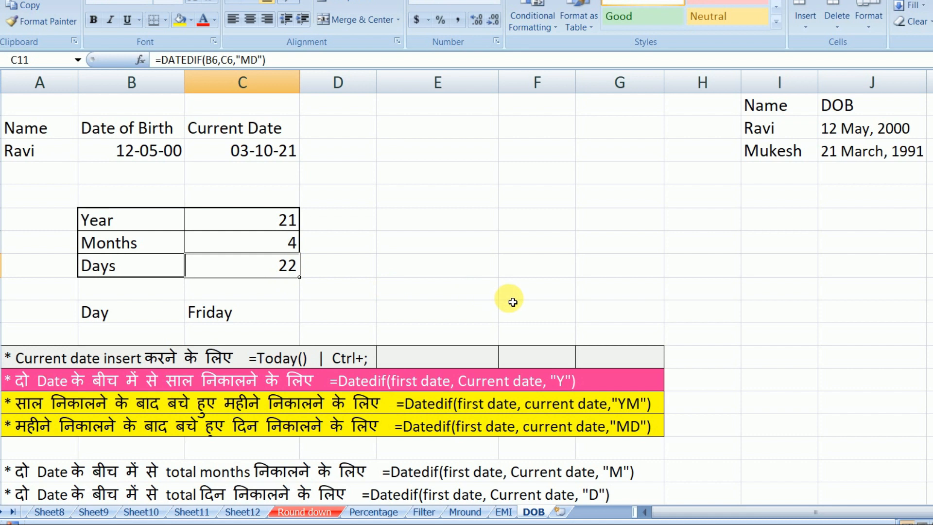
pyautogui.click(267, 218)
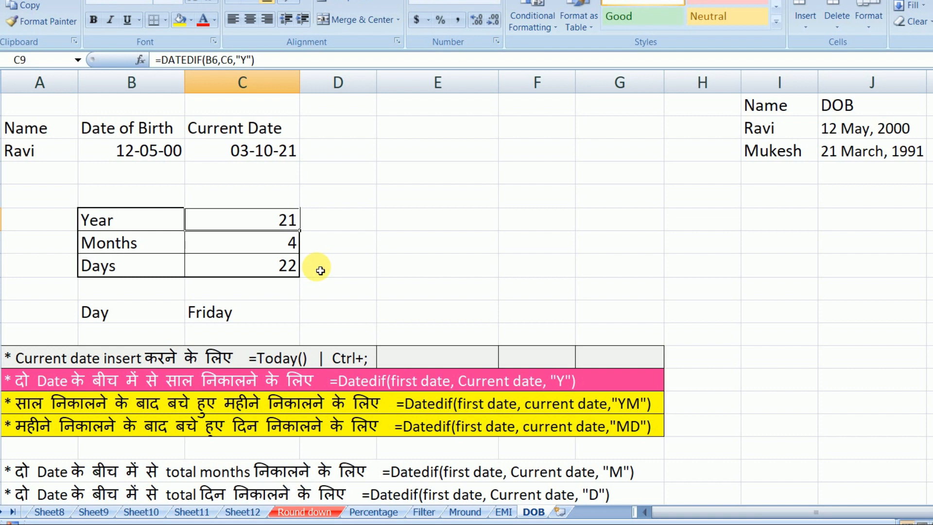
# Add the label "Total months" in E9, beside the age table.
pyautogui.scroll(-1, 466, 301)
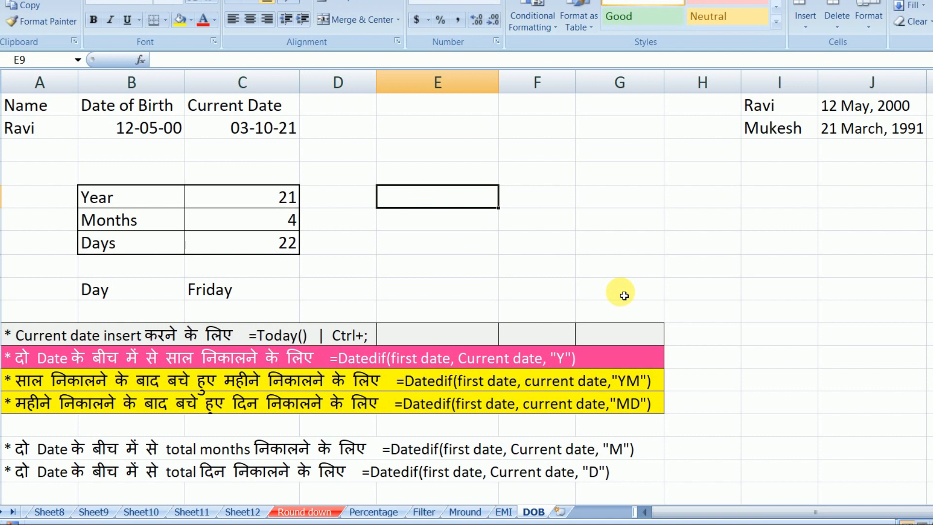
pyautogui.write('Total')
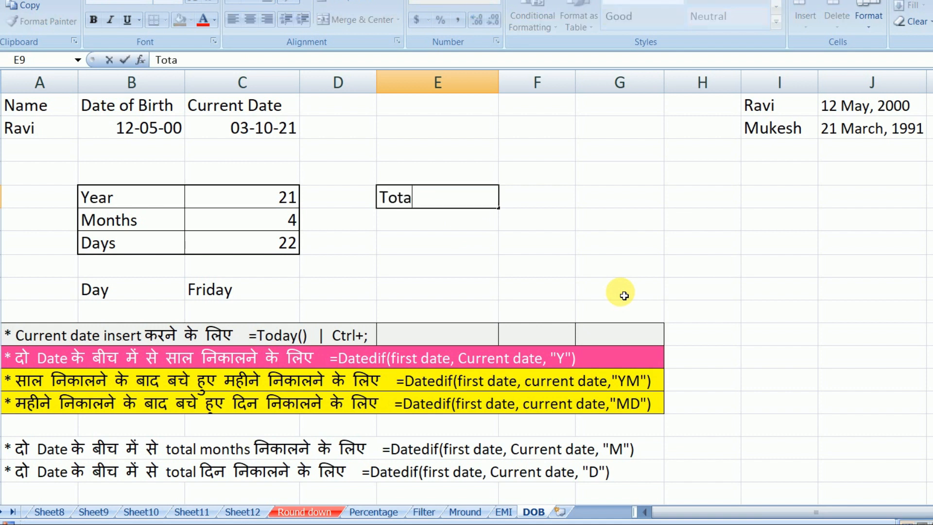
pyautogui.write(' months')
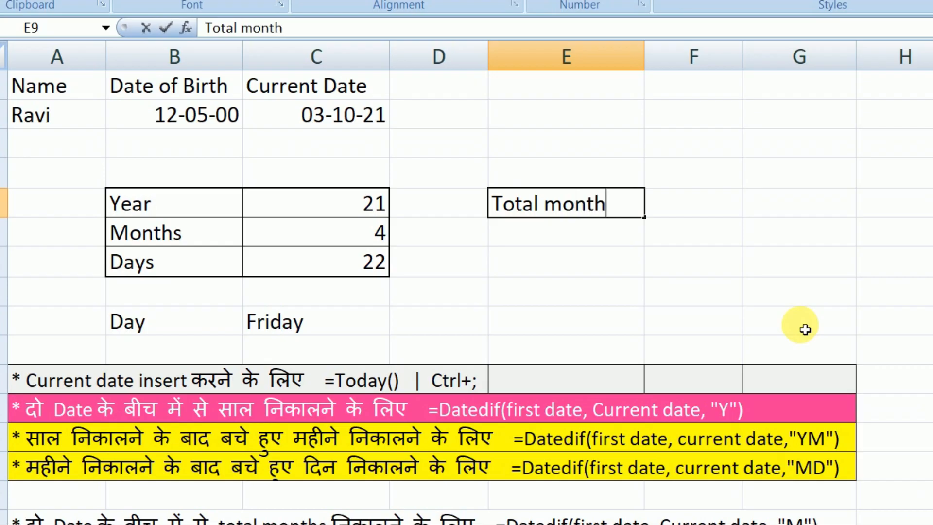
pyautogui.press('Tab')
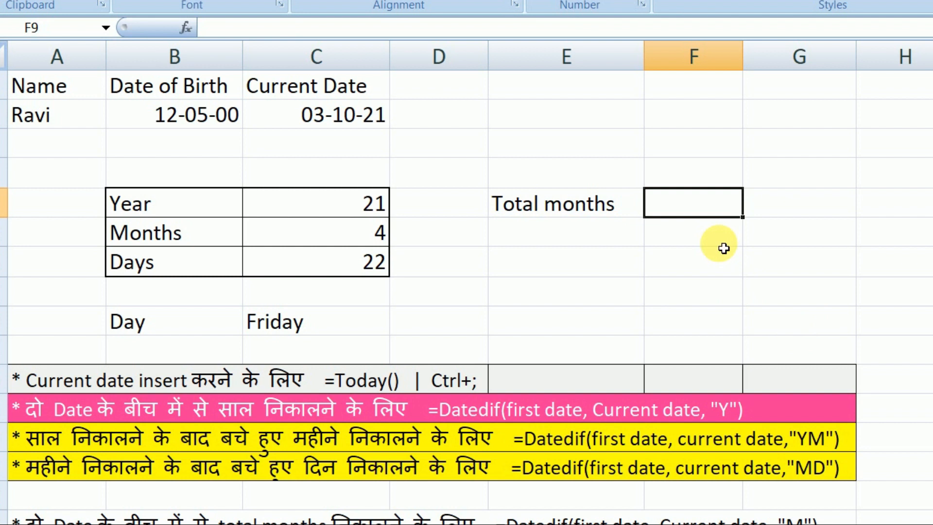
# Calculate the total months of age in F9 with =DATEDIF(B6,C6,"m").
pyautogui.write('=')
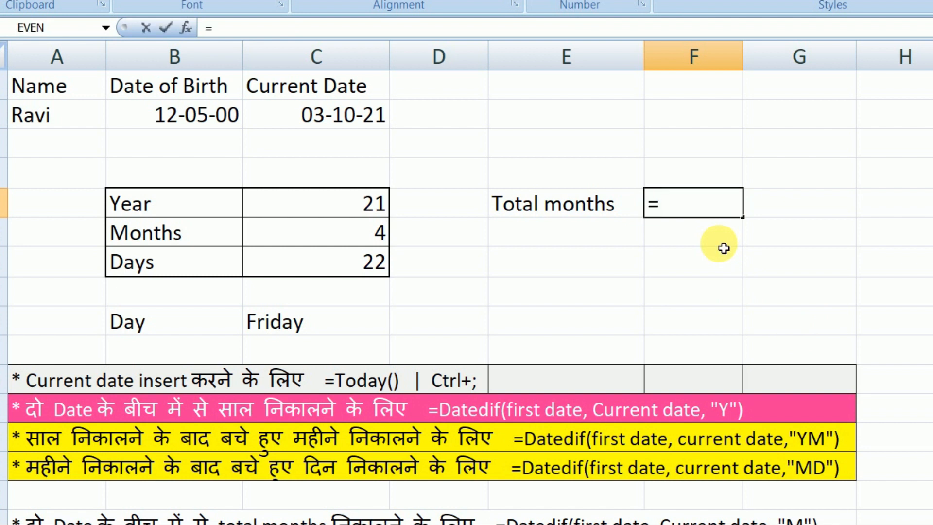
pyautogui.write('da')
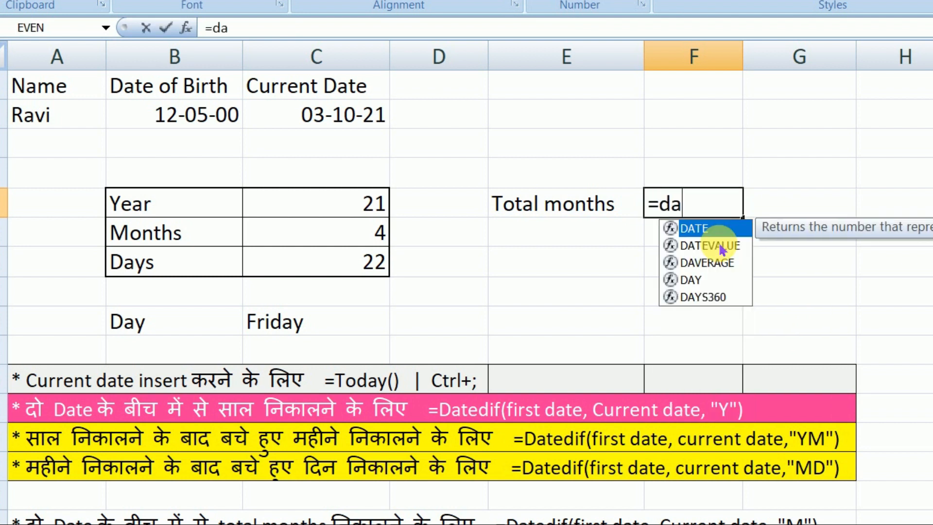
pyautogui.write('tedif(')
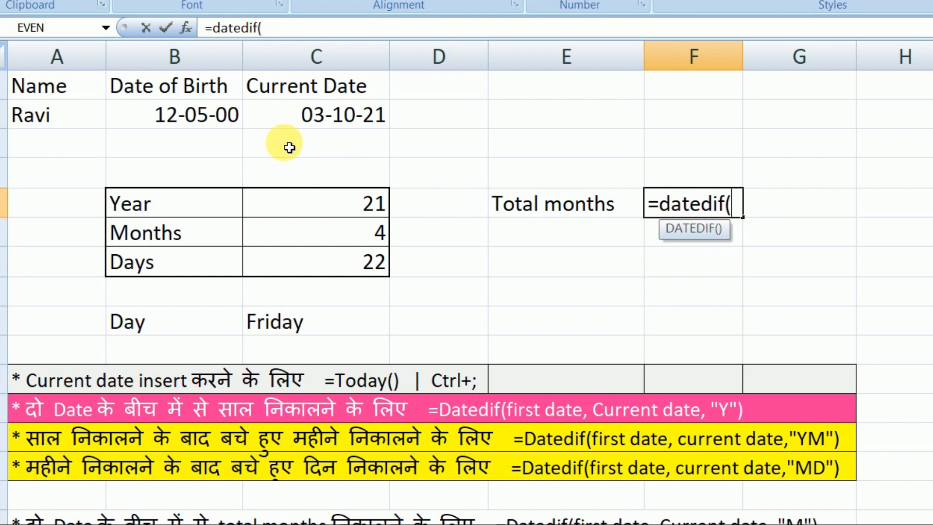
pyautogui.click(189, 116)
pyautogui.write(',')
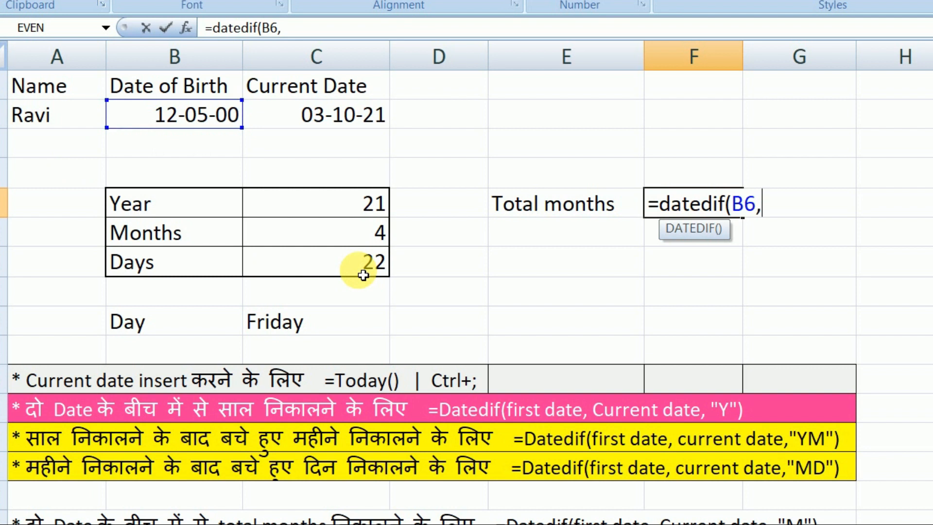
pyautogui.click(358, 119)
pyautogui.write(',')
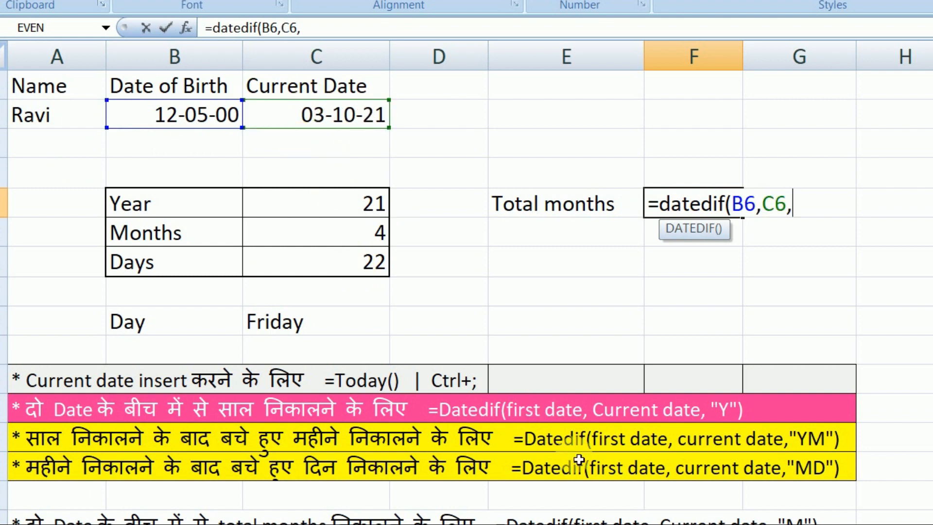
pyautogui.write('"m")')
pyautogui.press('Return')
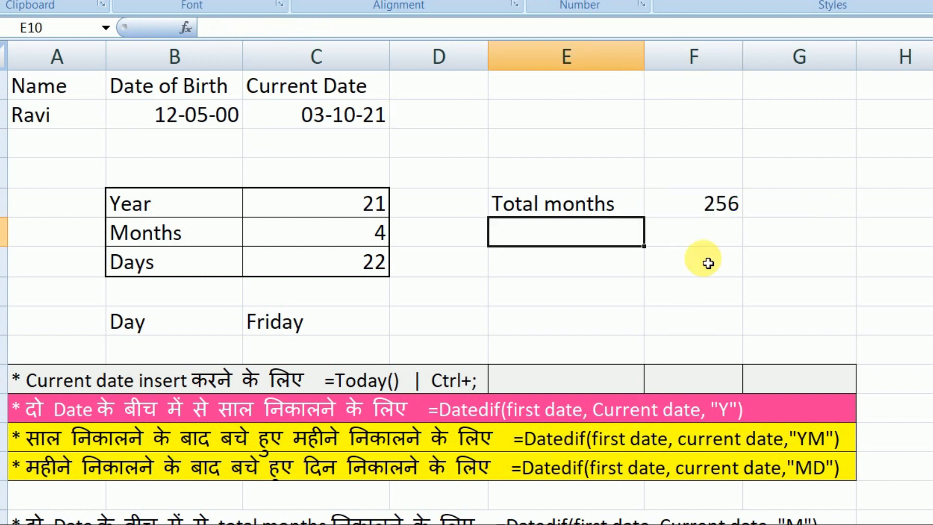
pyautogui.click(663, 202)
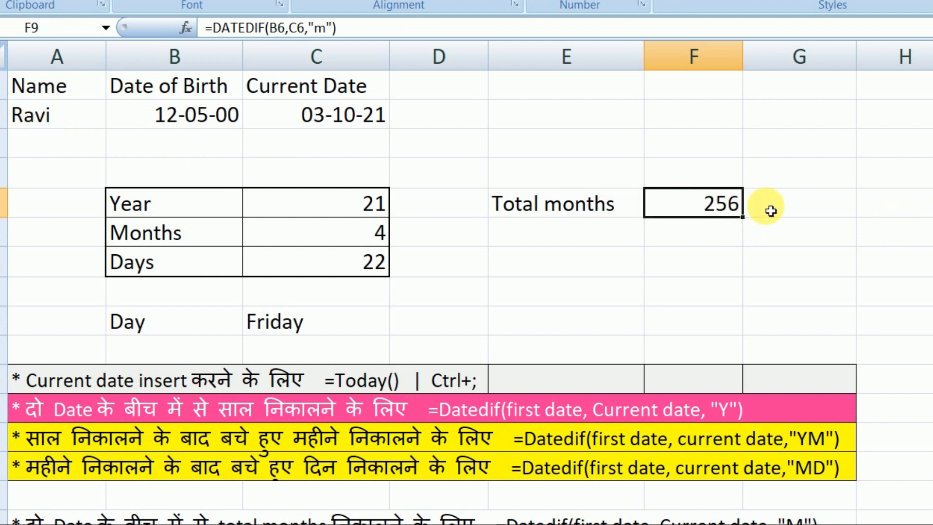
# Add the label "Total Days" in E10, directly under the "Total months" label.
pyautogui.click(731, 233)
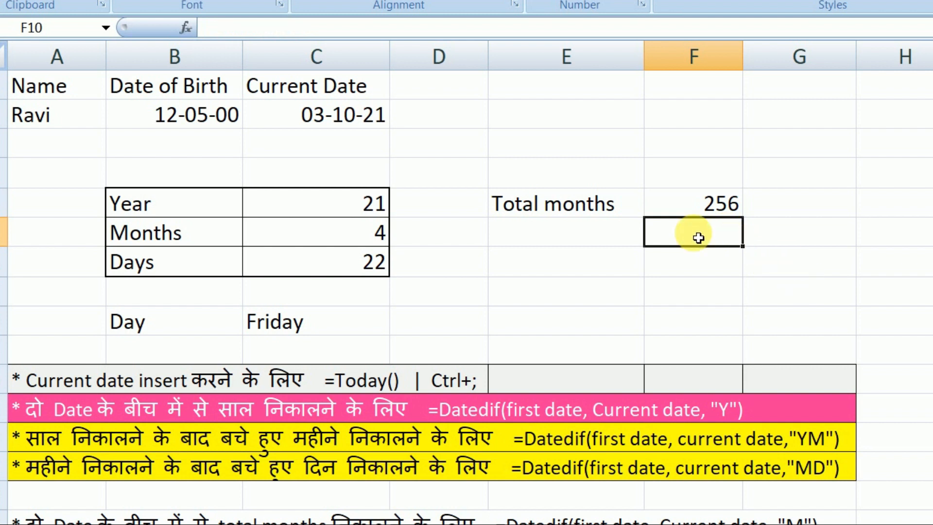
pyautogui.click(548, 241)
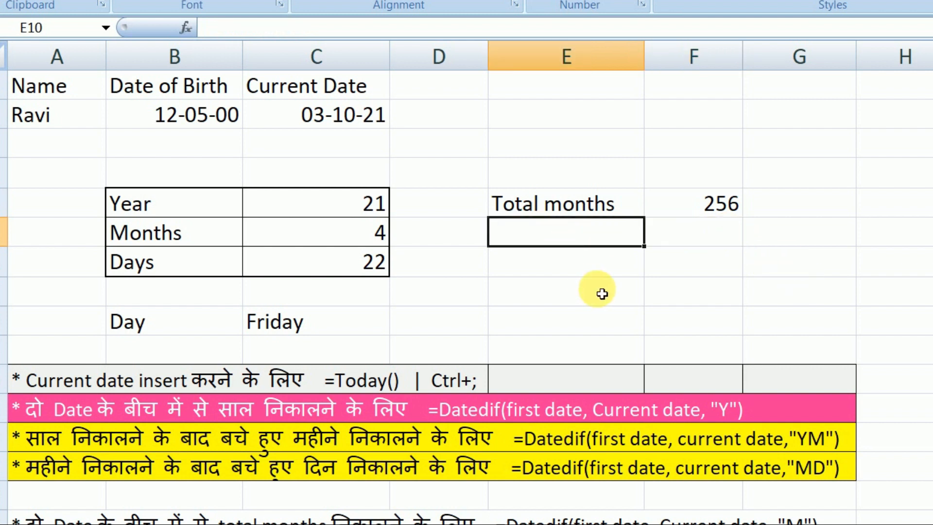
pyautogui.write('Total')
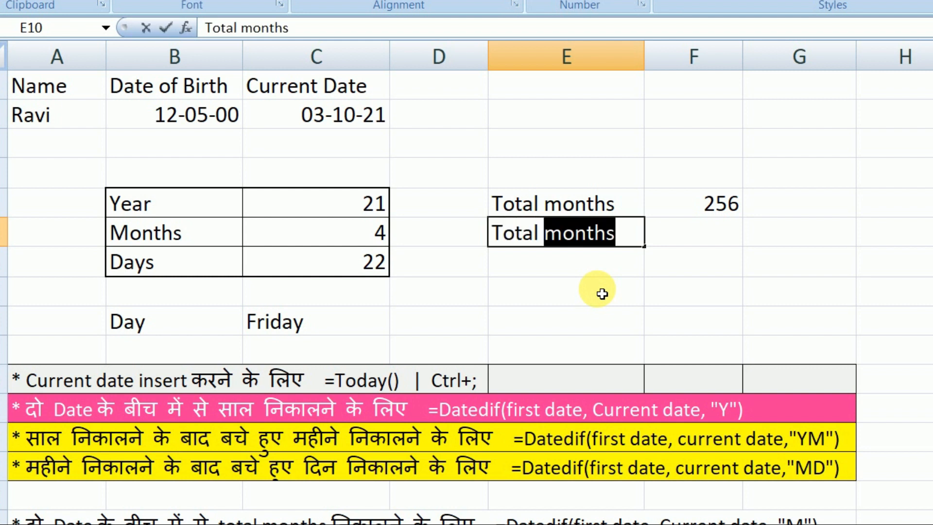
pyautogui.write(' Days')
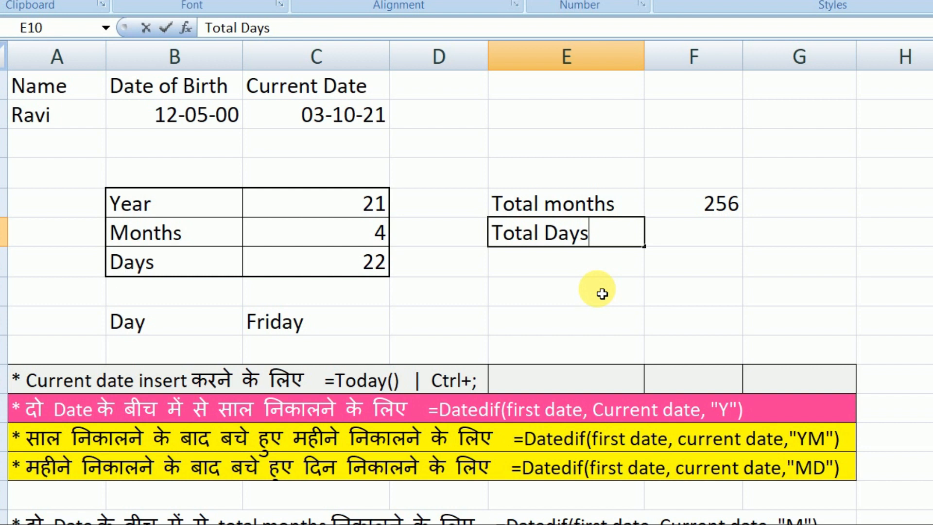
pyautogui.press('Return')
# Calculate the total days lived in F10 with =DATEDIF(B6,C6,"D").
pyautogui.click(709, 229)
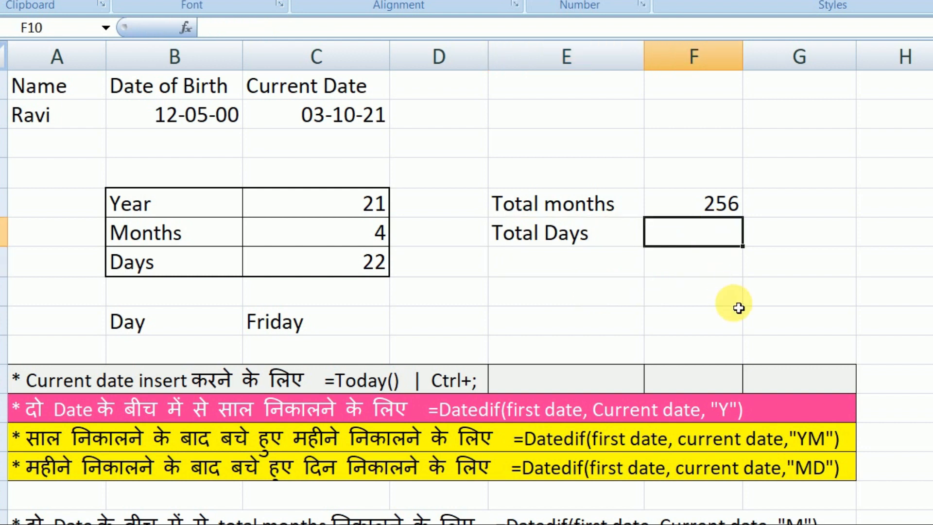
pyautogui.write('=')
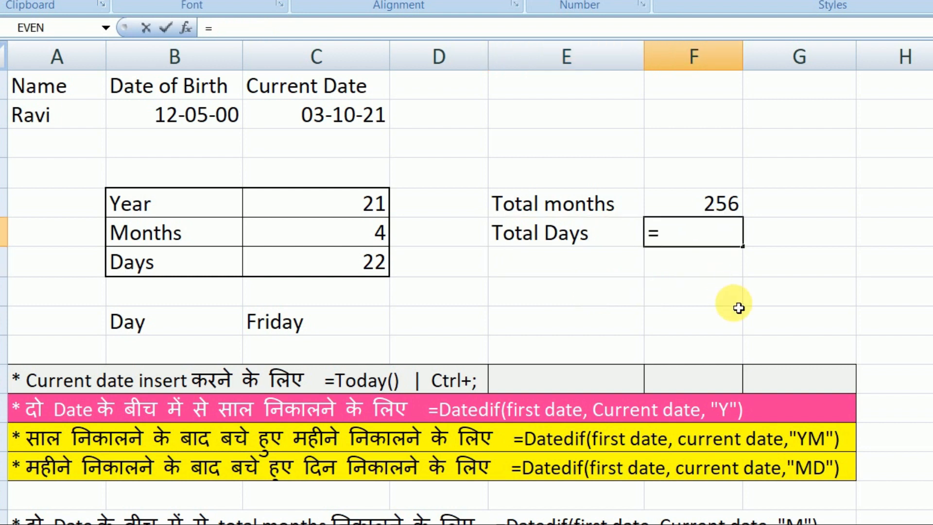
pyautogui.write('datedif')
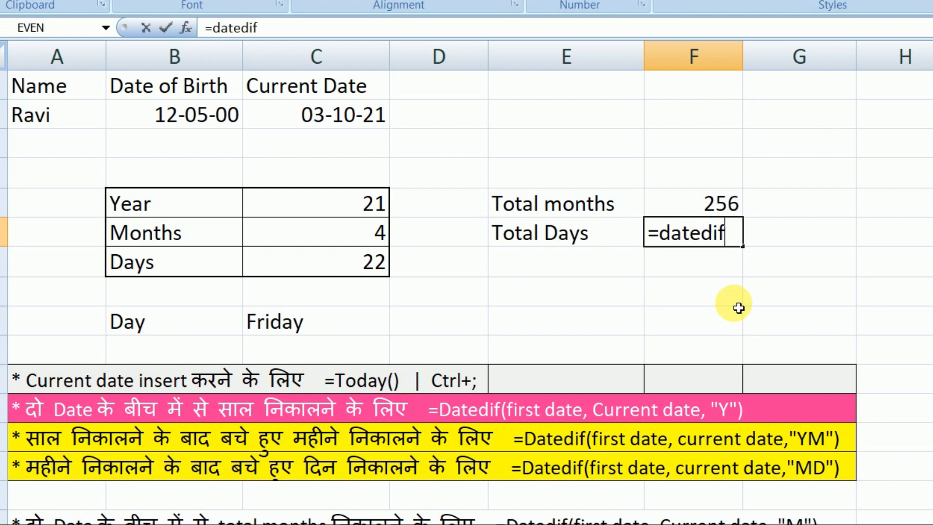
pyautogui.write('(')
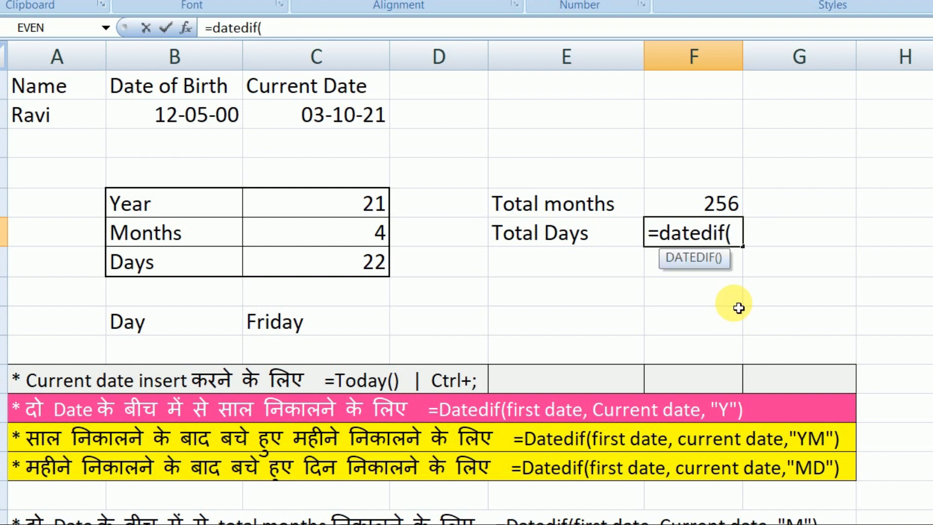
pyautogui.click(218, 124)
pyautogui.write(',')
pyautogui.click(338, 112)
pyautogui.write(',"')
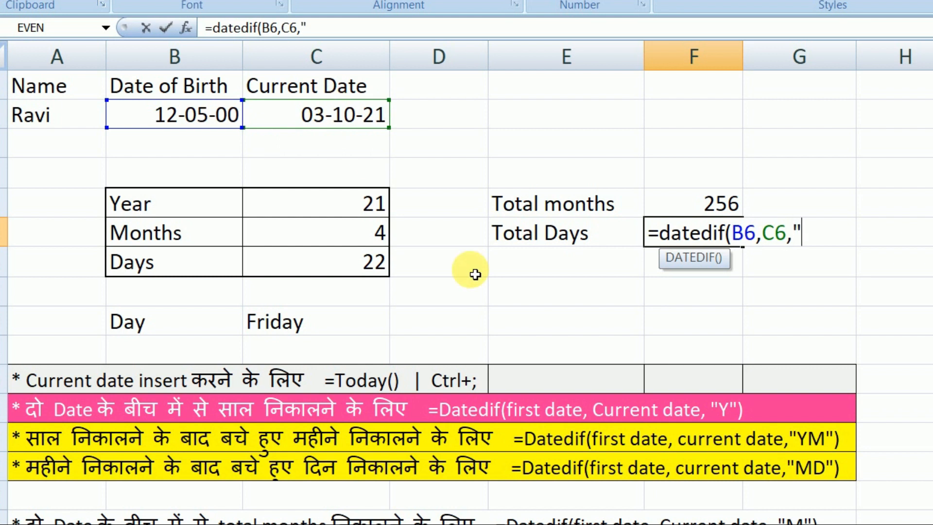
pyautogui.write('D")')
pyautogui.press('Return')
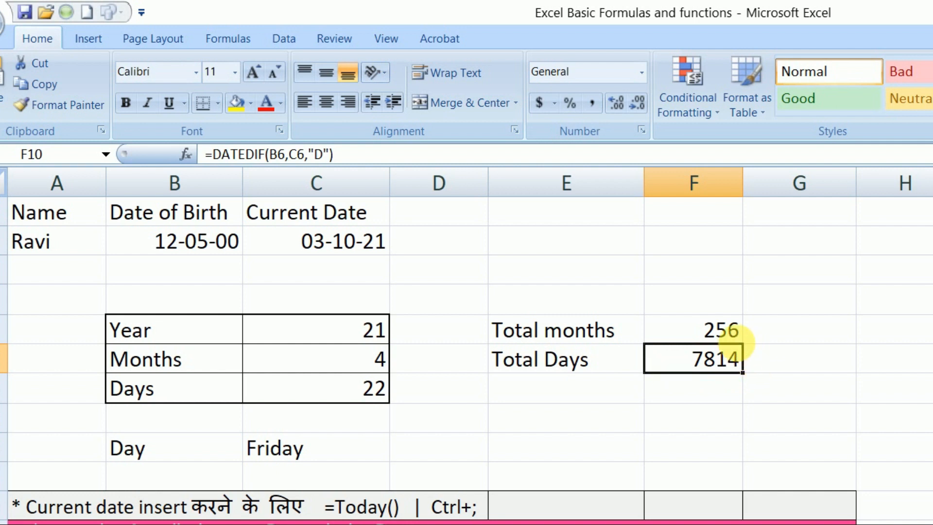
# Apply the Short Date number format to the total days in F10 and set it back to General.
pyautogui.click(732, 337)
pyautogui.click(675, 359)
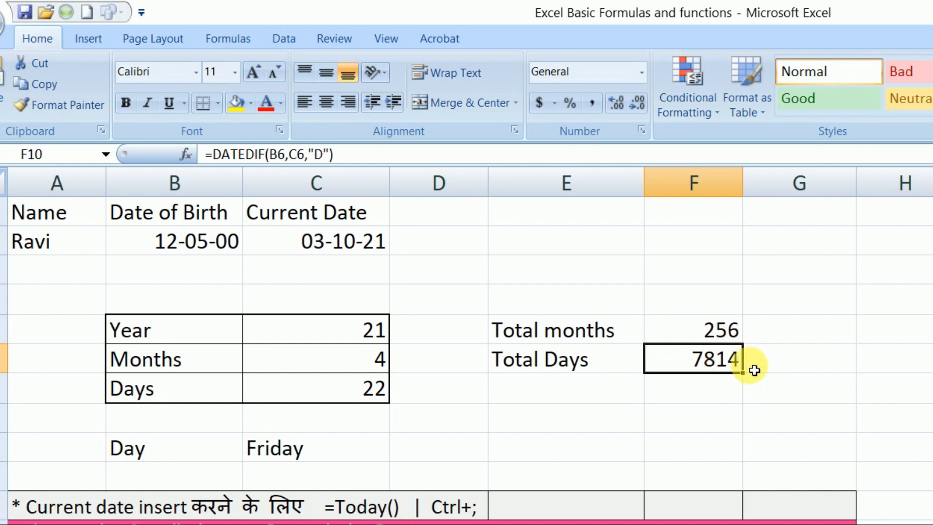
pyautogui.click(642, 71)
pyautogui.click(643, 73)
pyautogui.click(643, 73)
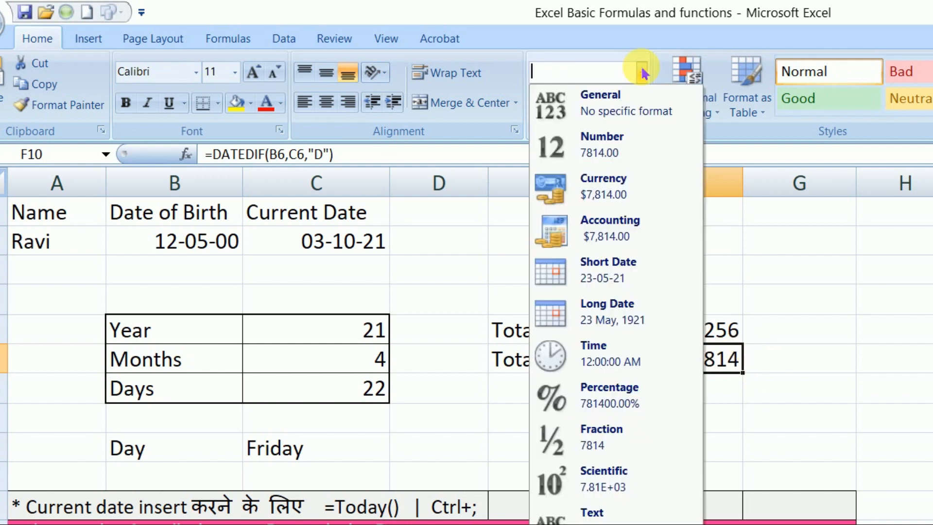
pyautogui.click(625, 265)
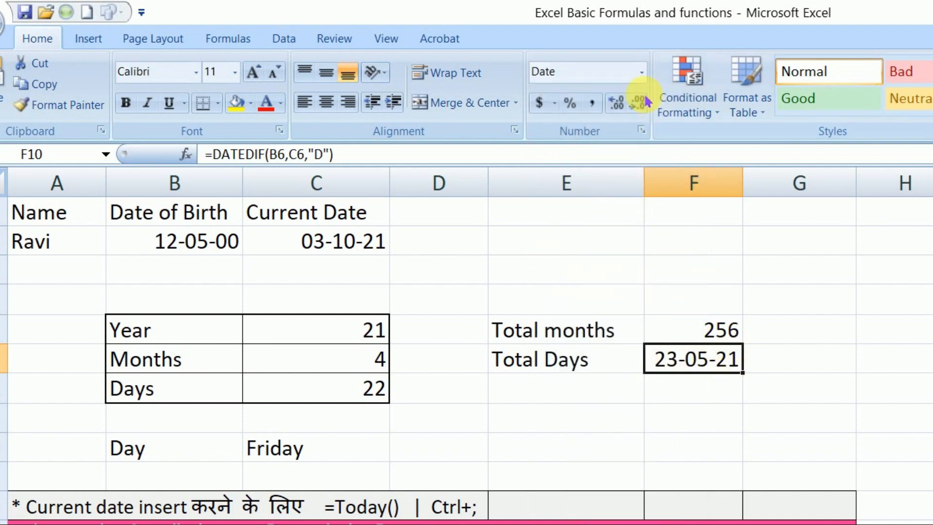
pyautogui.click(642, 73)
pyautogui.click(625, 95)
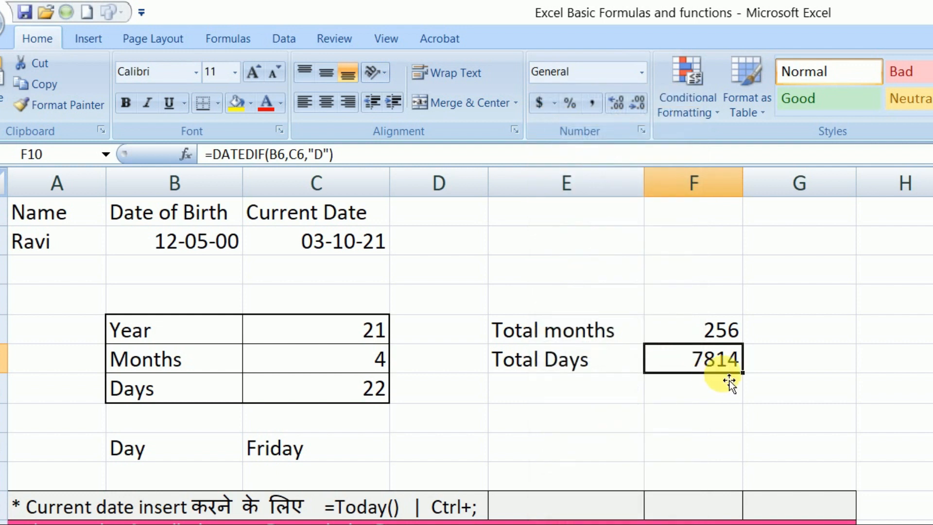
# Examine the formulas for total months, total days, the age breakdown and birth weekday, along with the formula notes below the table.
pyautogui.click(718, 334)
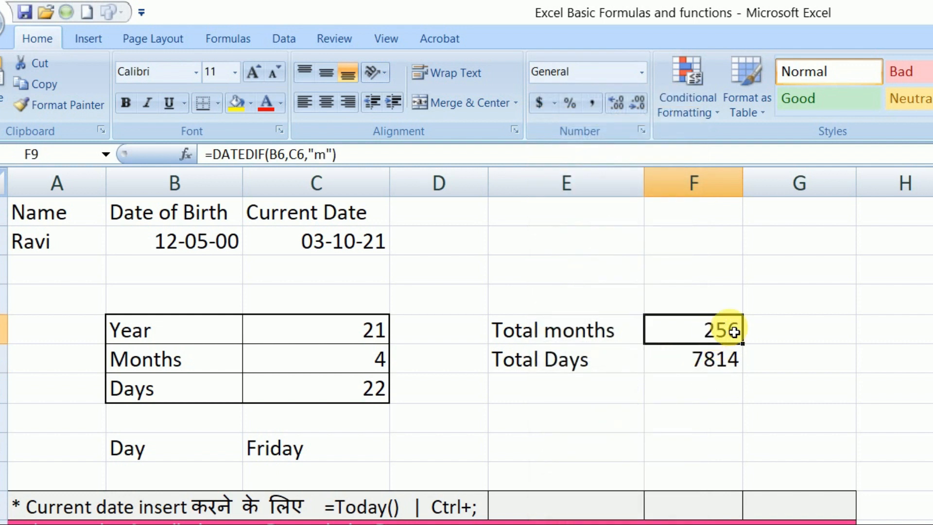
pyautogui.click(718, 362)
pyautogui.click(370, 335)
pyautogui.click(366, 358)
pyautogui.click(365, 388)
pyautogui.click(311, 452)
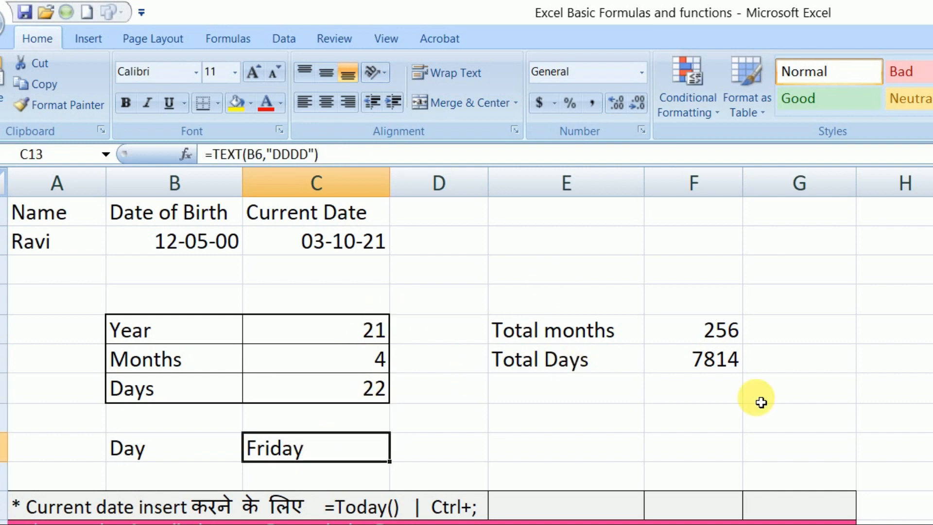
pyautogui.scroll(-3, 761, 402)
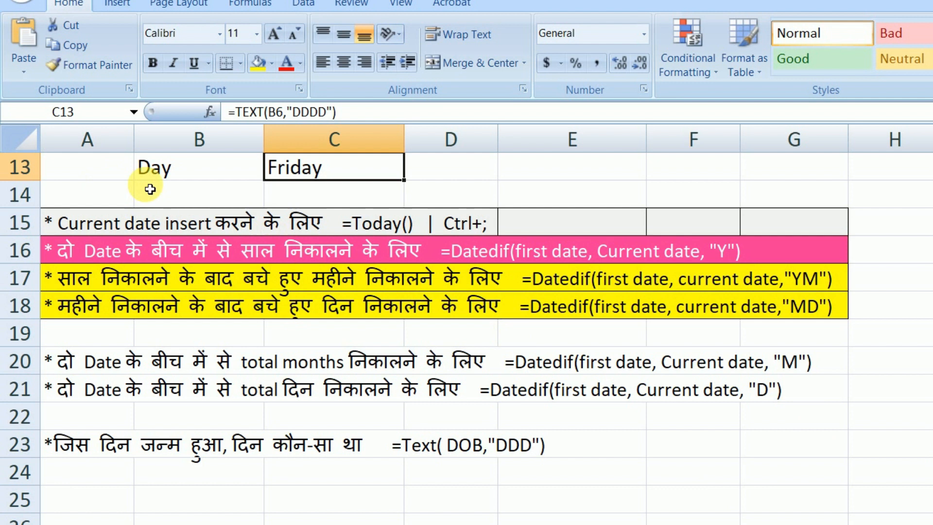